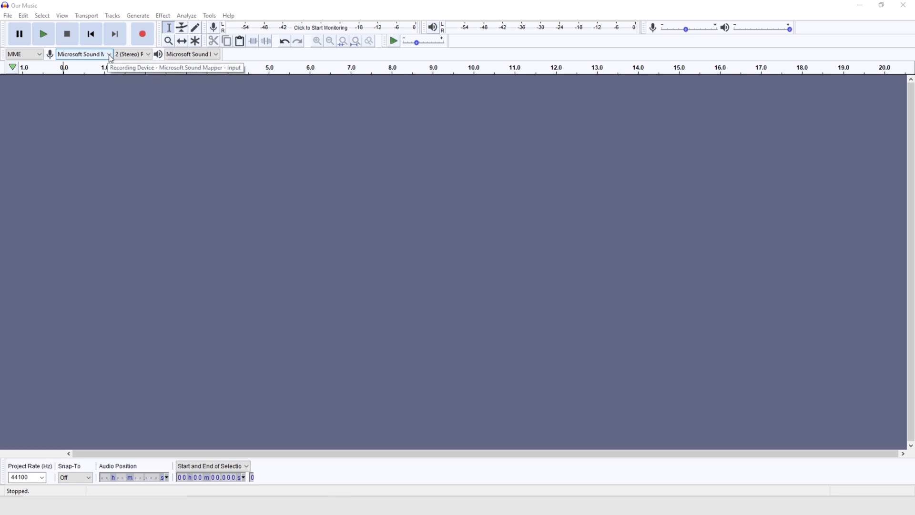
# Step: In the device toolbar, set Recording Device to the Yeti microphone and Playback Device to the Realtek speakers
pyautogui.click(109, 54)
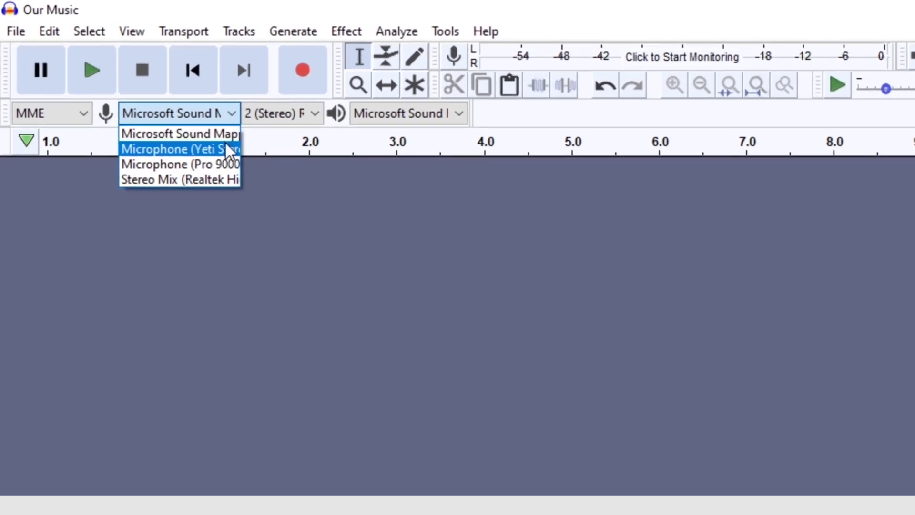
pyautogui.click(226, 144)
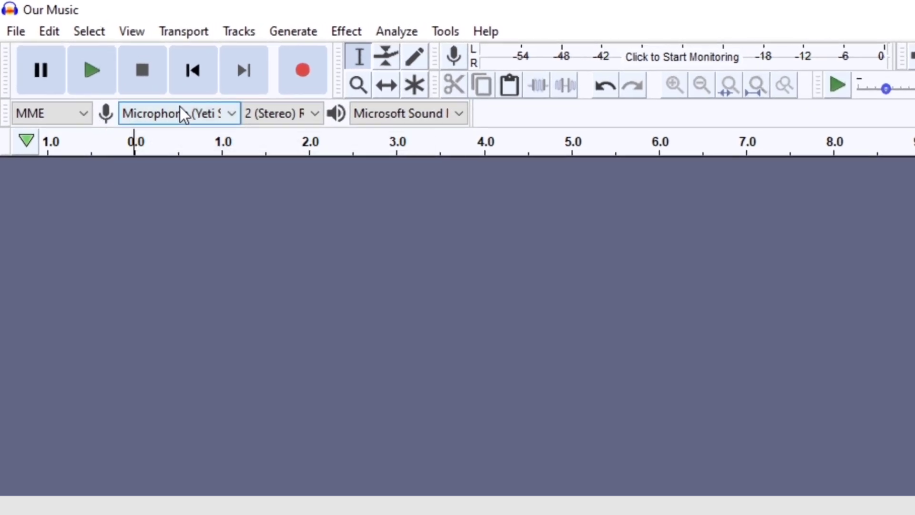
pyautogui.click(231, 115)
pyautogui.click(218, 149)
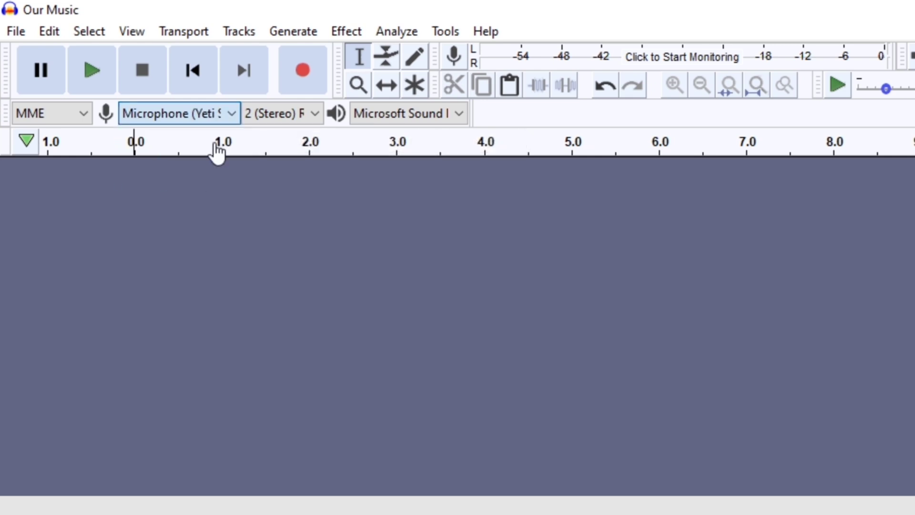
pyautogui.click(460, 114)
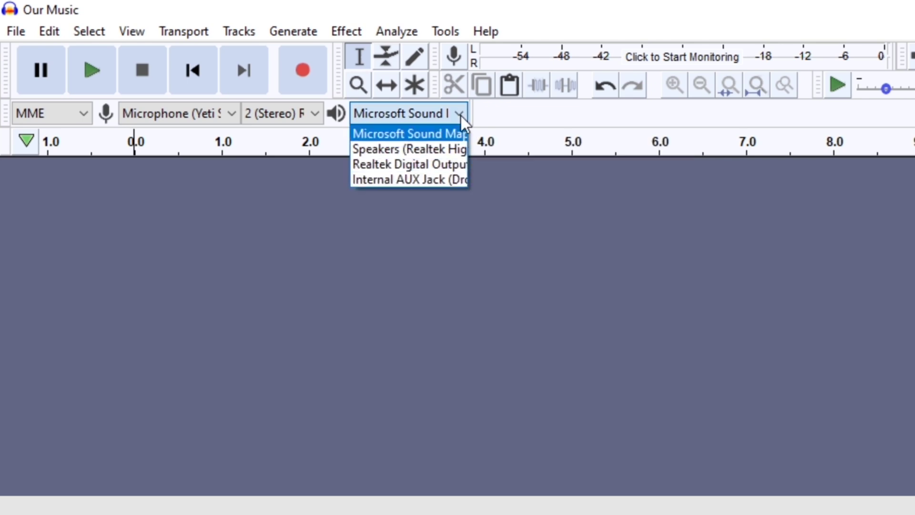
pyautogui.click(453, 148)
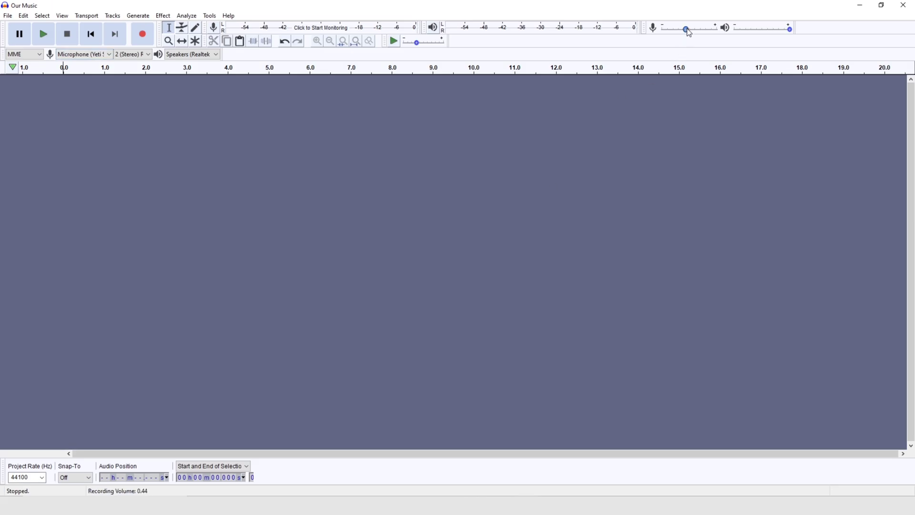
pyautogui.moveTo(689, 32)
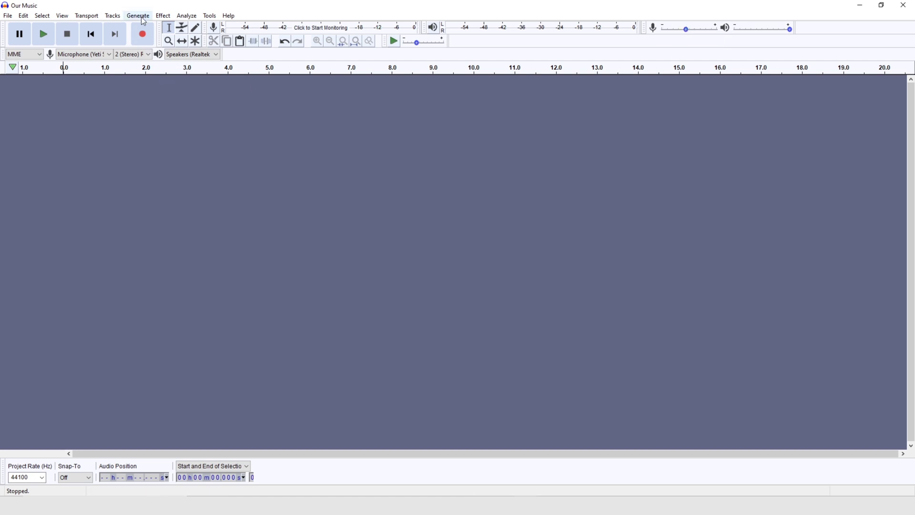
pyautogui.click(142, 34)
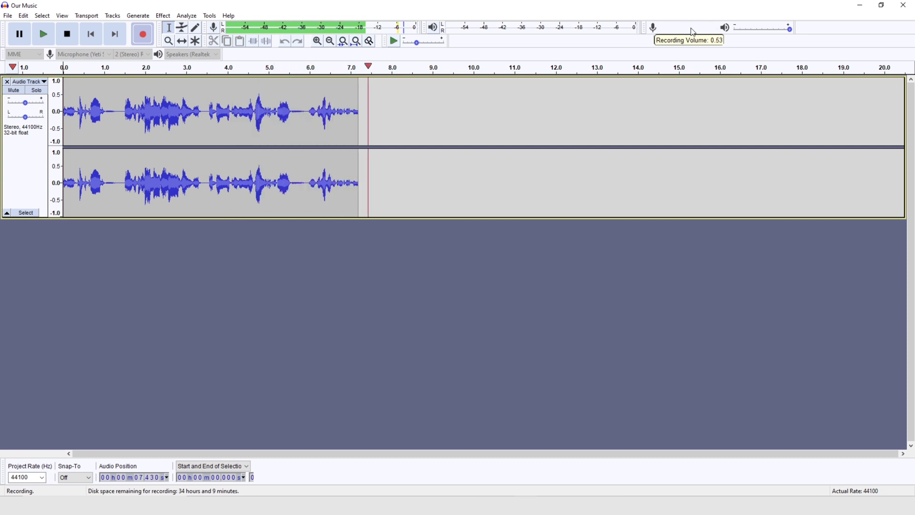
pyautogui.moveTo(688, 30); pyautogui.dragTo(661, 31)
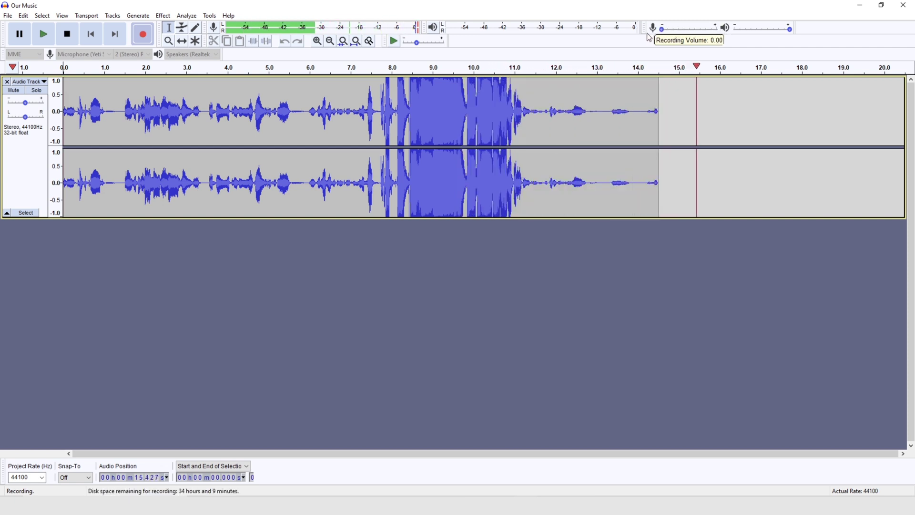
pyautogui.moveTo(661, 29); pyautogui.dragTo(680, 29)
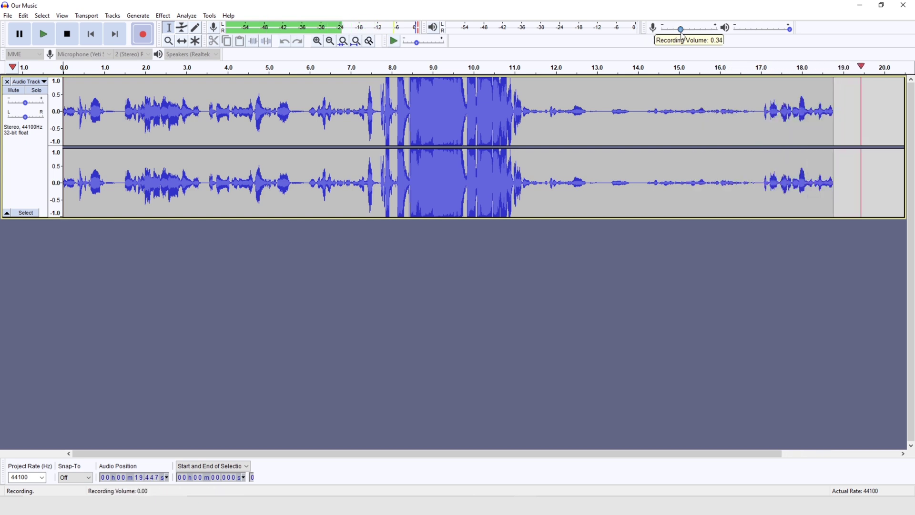
pyautogui.click(67, 34)
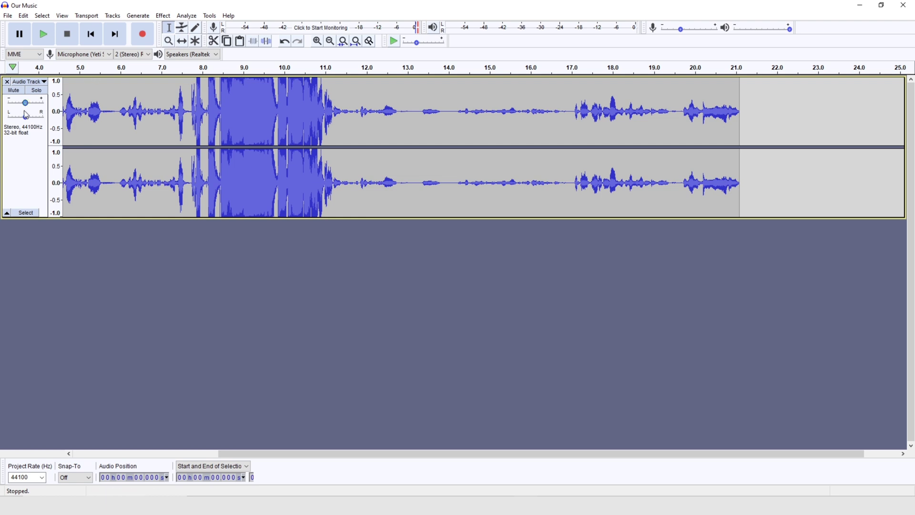
pyautogui.click(7, 82)
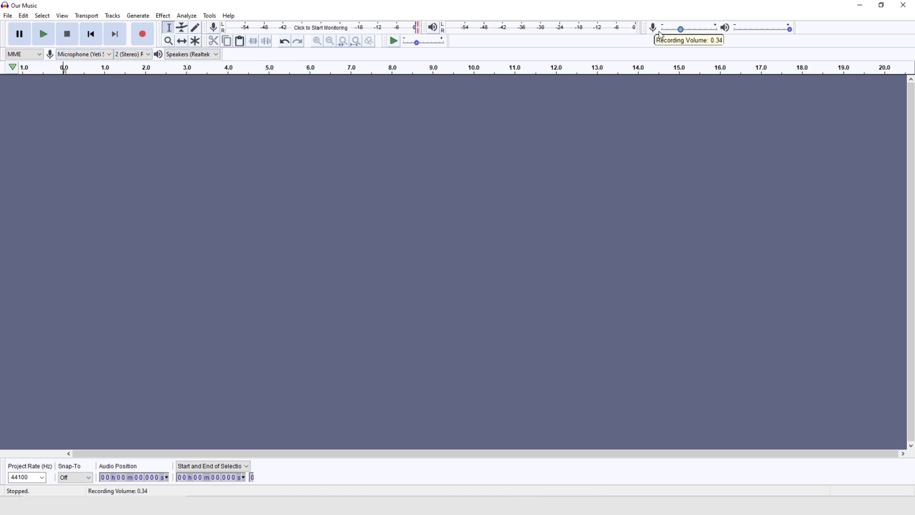
# Step: Record a roughly 22-second voice take on a new stereo track, then stop recording
pyautogui.click(143, 34)
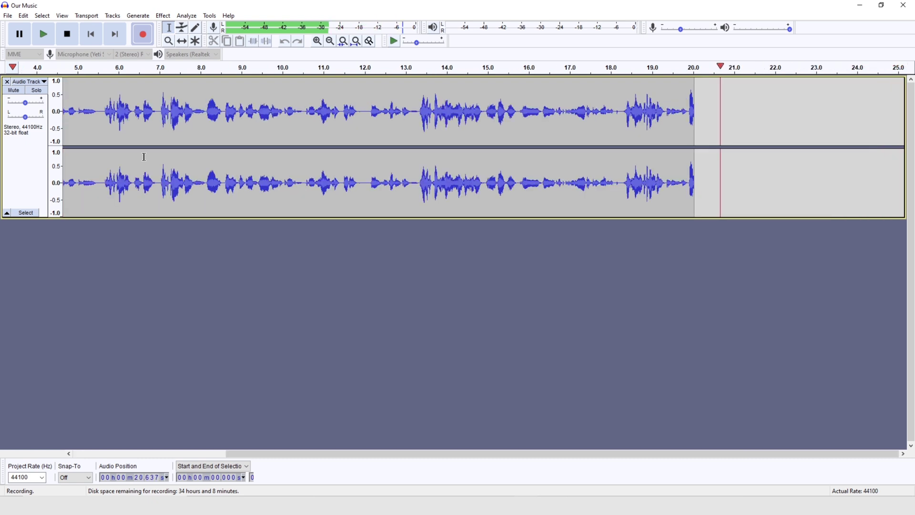
pyautogui.press('space')
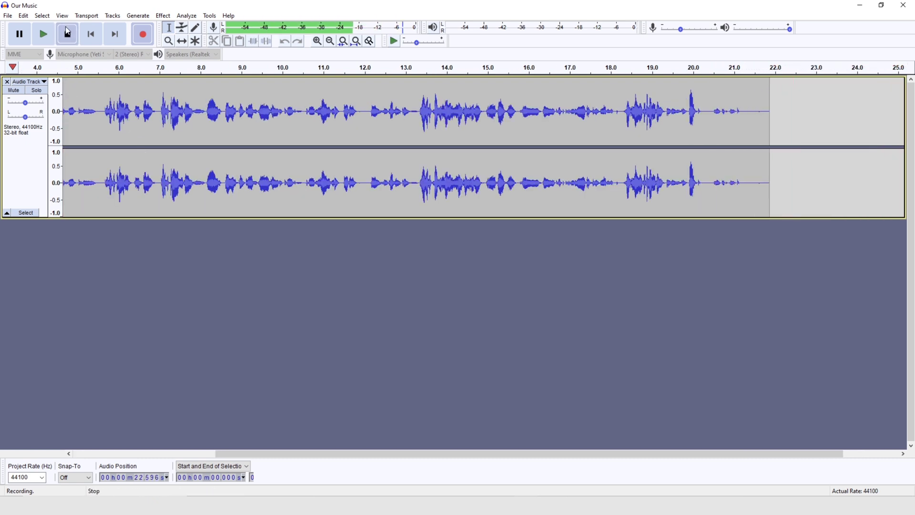
pyautogui.click(356, 41)
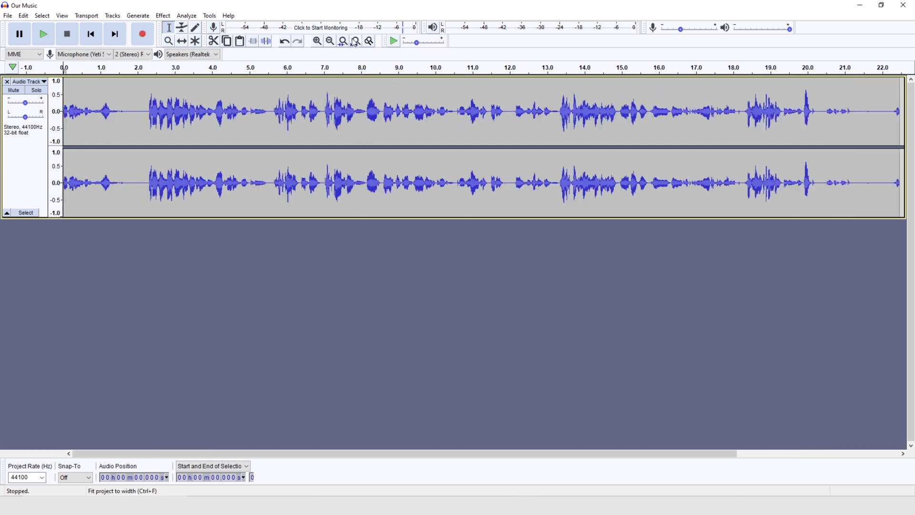
# Step: Preview the take from 0.589 s, then delete its first 2.2 seconds
pyautogui.click(82, 115)
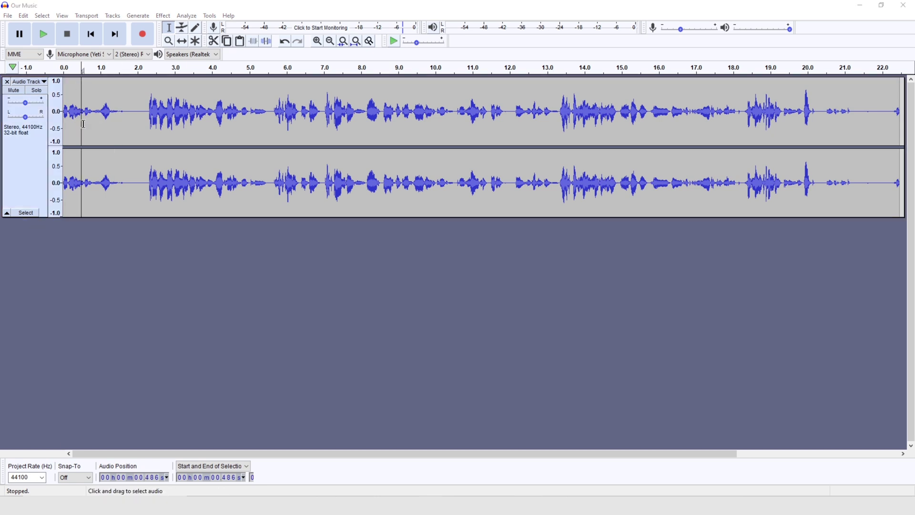
pyautogui.click(170, 30)
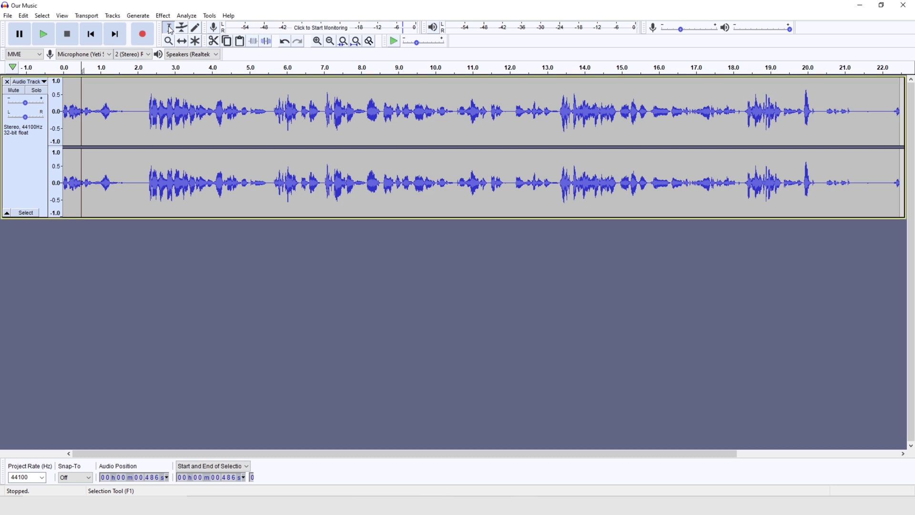
pyautogui.click(85, 119)
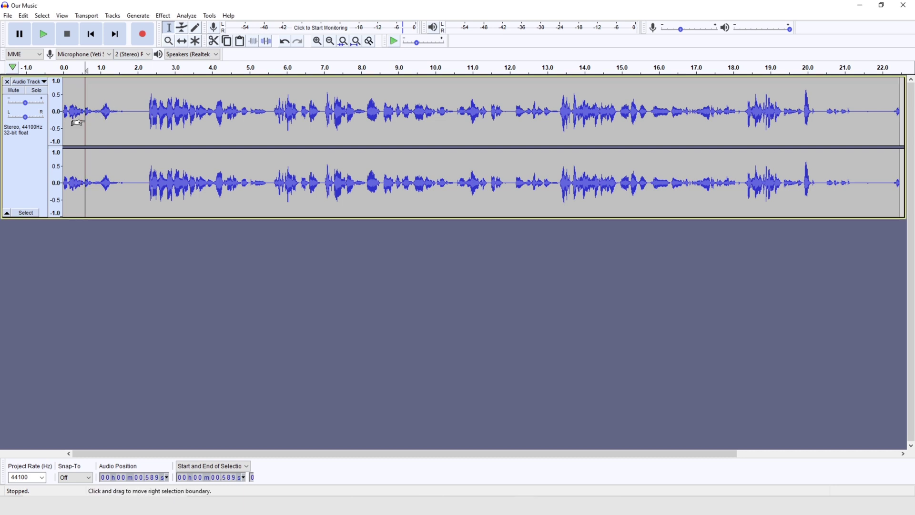
pyautogui.press('space')
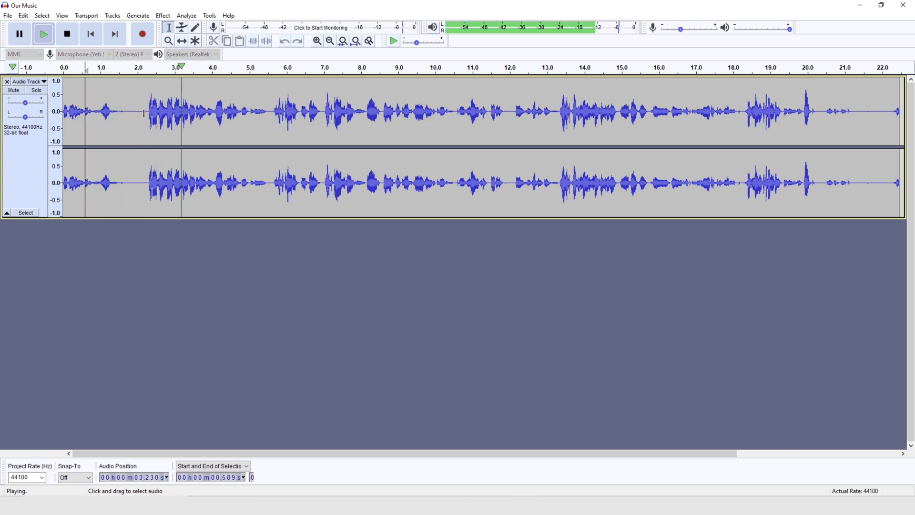
pyautogui.press('space')
pyautogui.moveTo(146, 111); pyautogui.dragTo(35, 110)
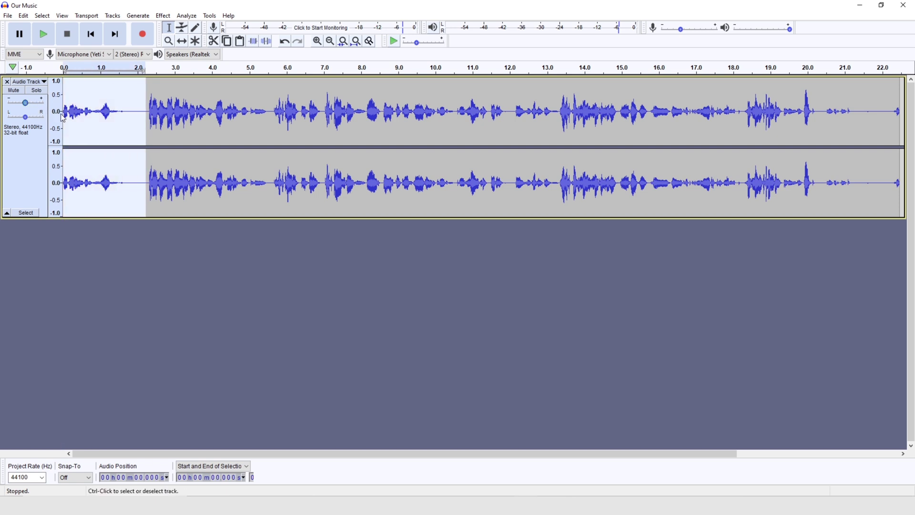
pyautogui.press('Delete')
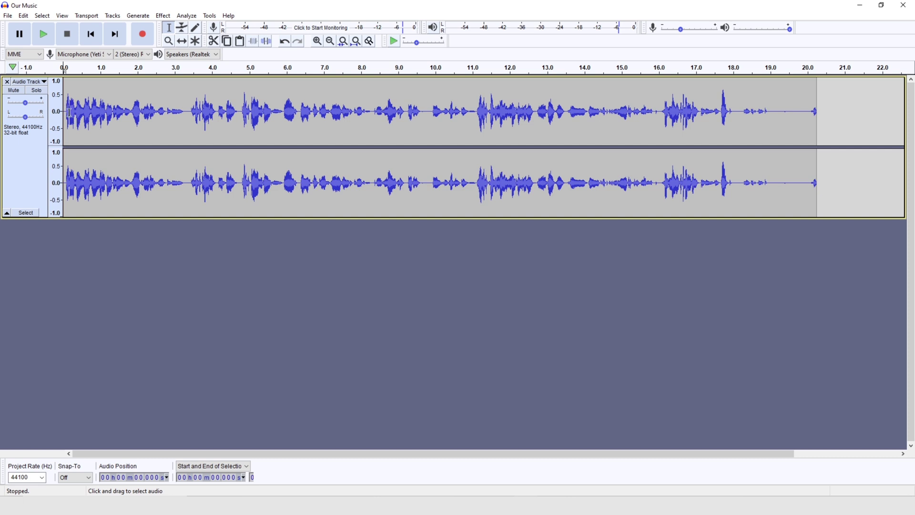
# Step: Replay the take from about 3.94 s and select the audio from about 11.1 s onward
pyautogui.click(211, 119)
pyautogui.press('space')
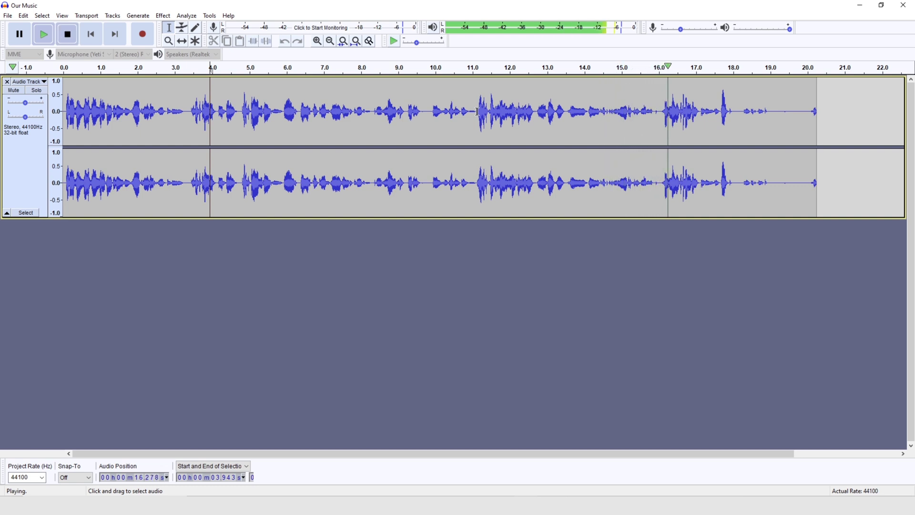
pyautogui.press('space')
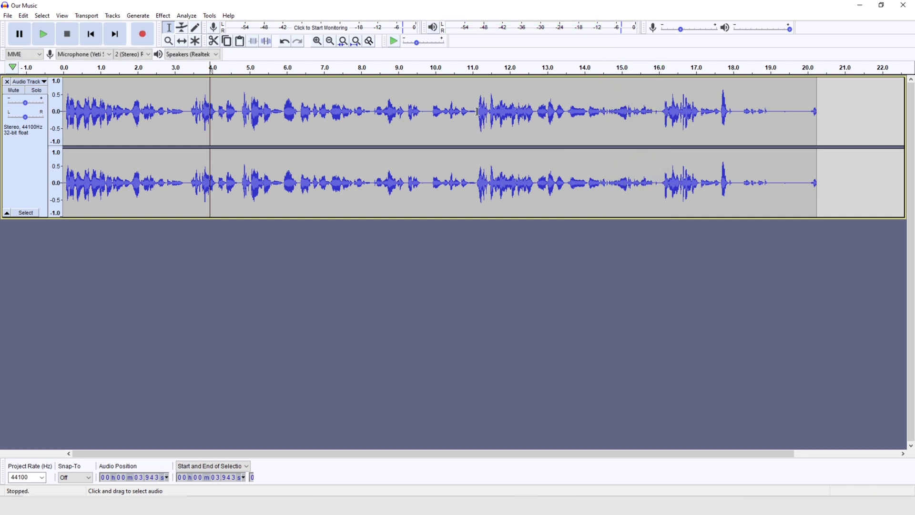
pyautogui.moveTo(478, 112); pyautogui.dragTo(658, 133)
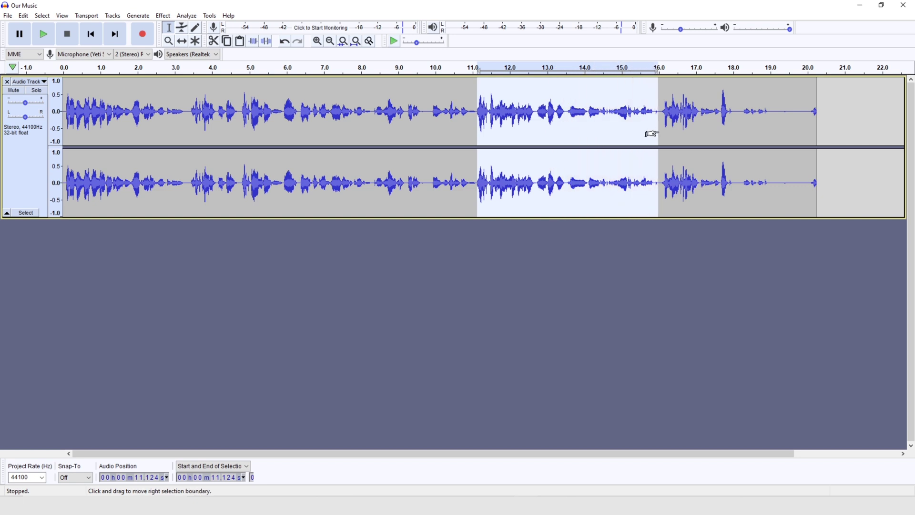
# Step: Delete the selected speech section, check playback from 10 s, and cut the silent tail after 14.32 s
pyautogui.press('Delete')
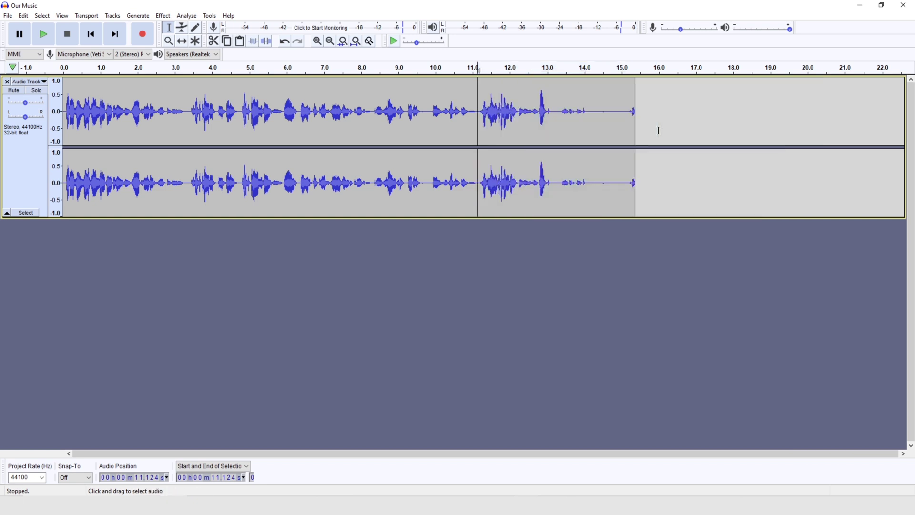
pyautogui.click(434, 117)
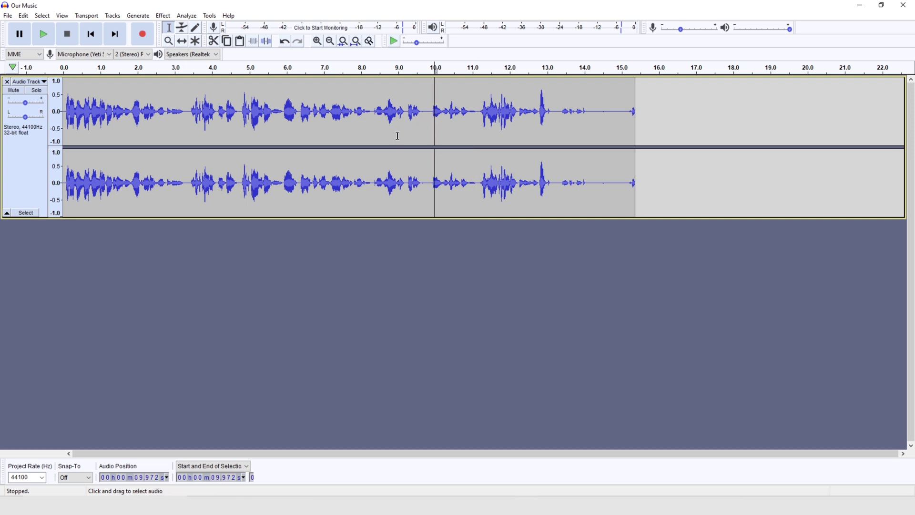
pyautogui.press('space')
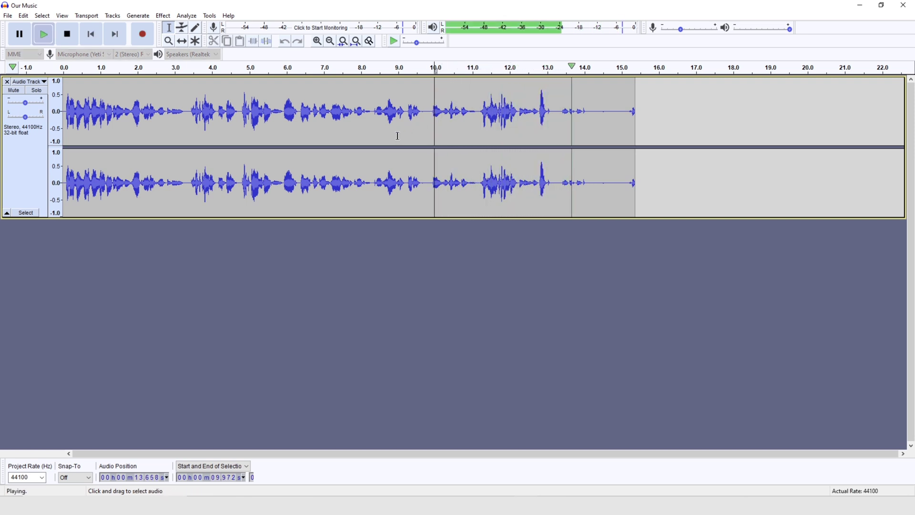
pyautogui.press('space')
pyautogui.moveTo(596, 114); pyautogui.dragTo(648, 118)
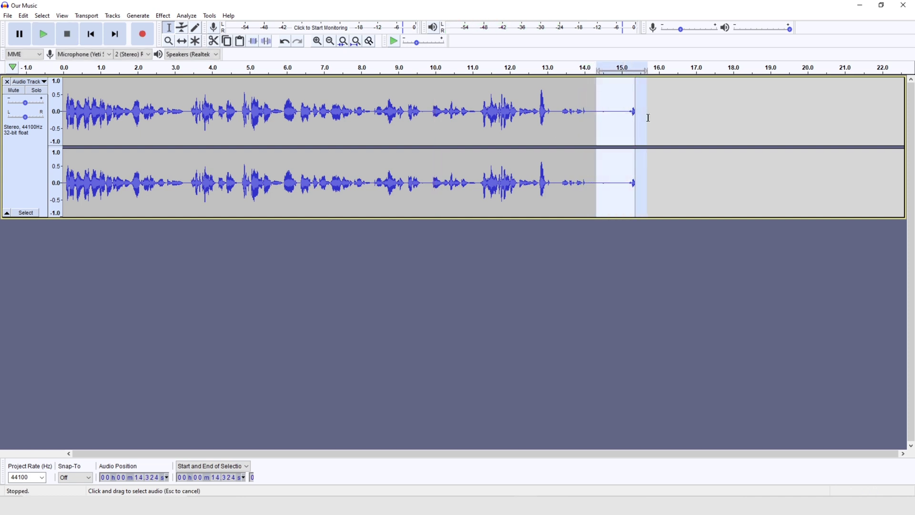
pyautogui.press('Delete')
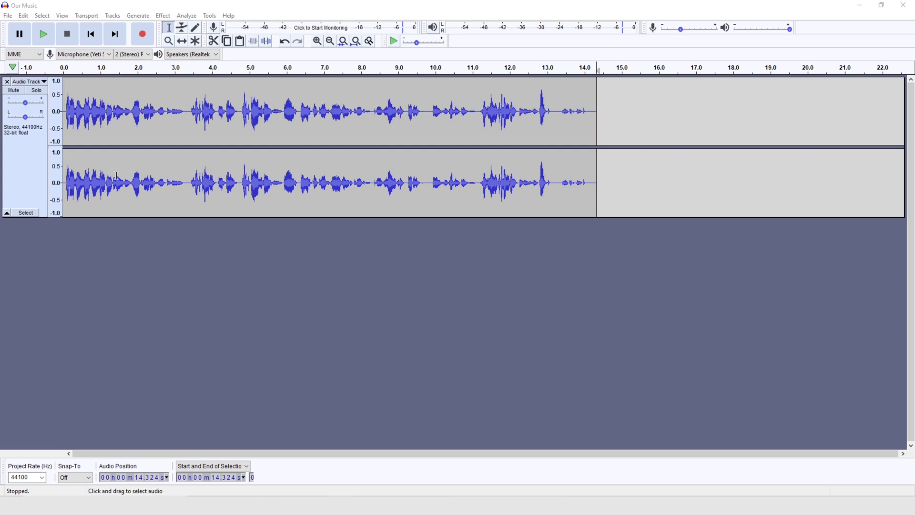
# Step: Import Our Music.mp3 through File > Import > Audio and preview it from the start
pyautogui.click(9, 16)
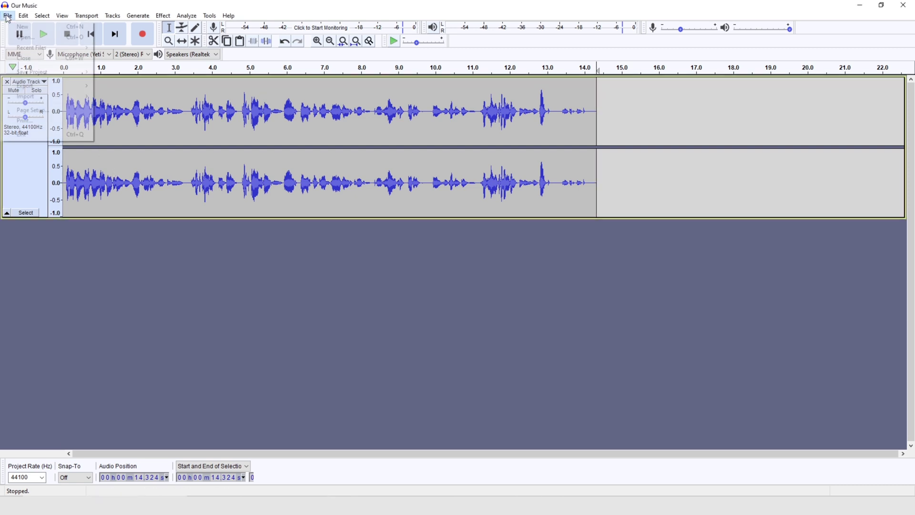
pyautogui.moveTo(29, 97)
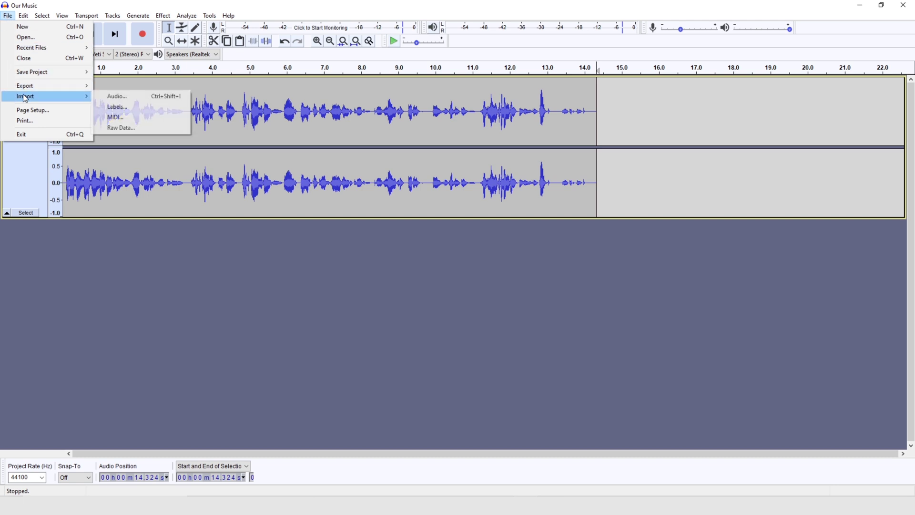
pyautogui.click(152, 98)
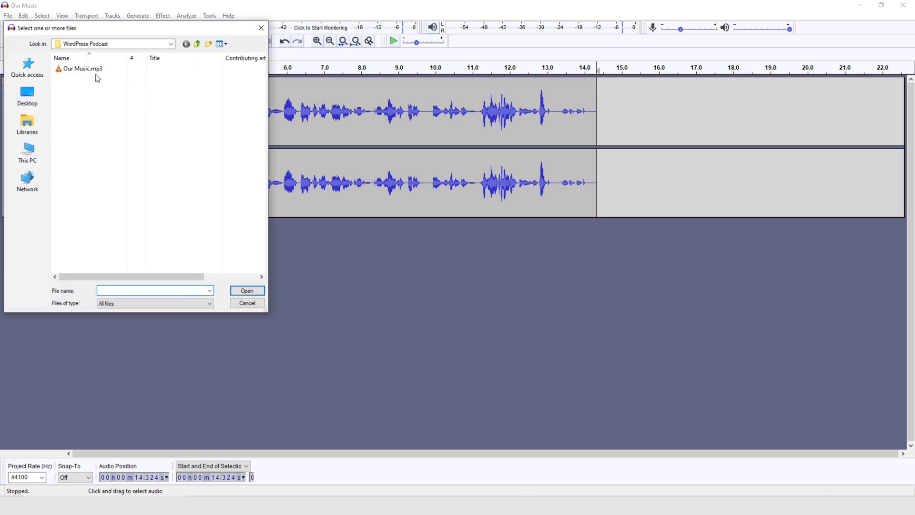
pyautogui.doubleClick(83, 68)
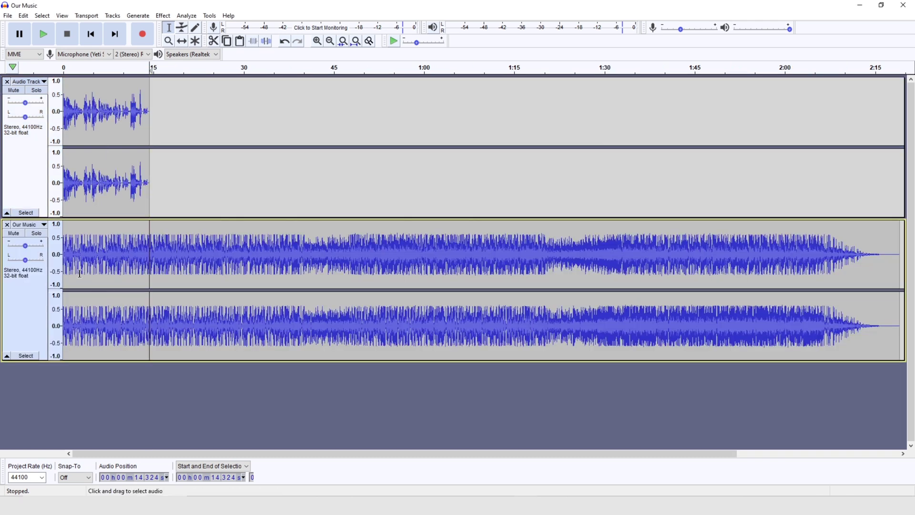
pyautogui.click(62, 262)
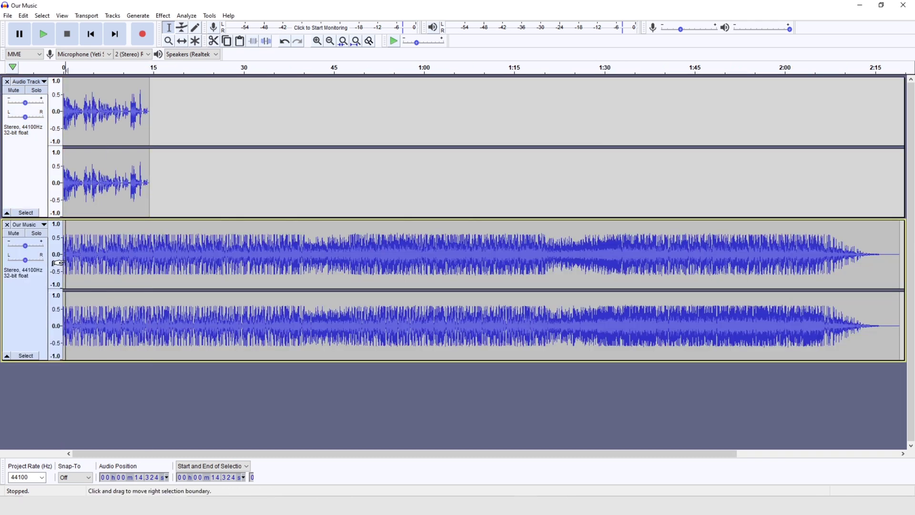
pyautogui.press('space')
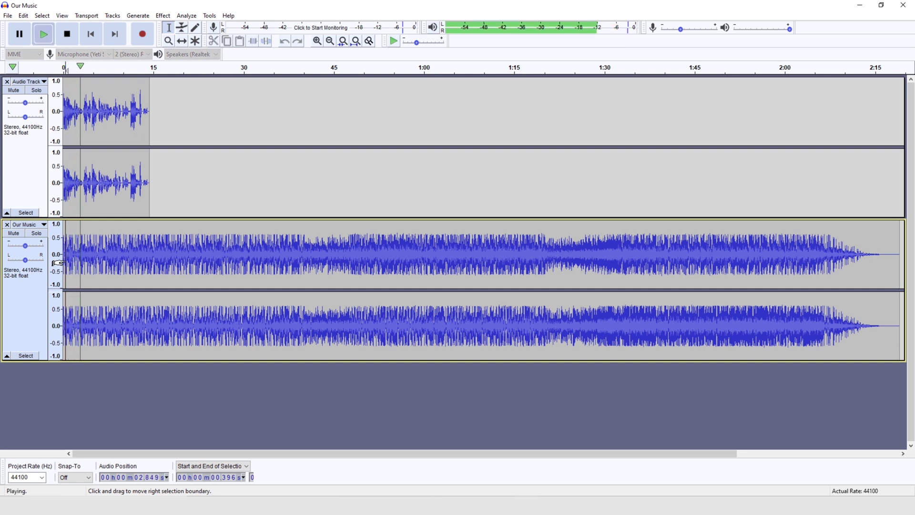
pyautogui.press('space')
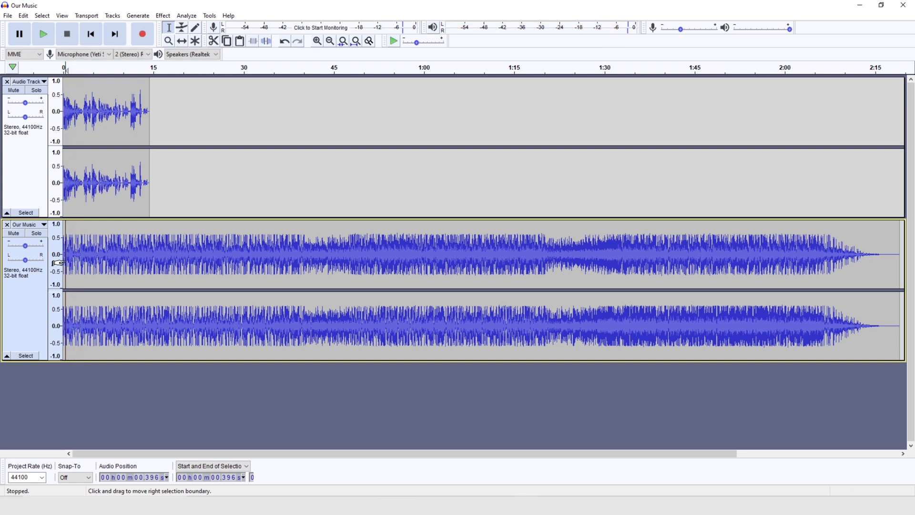
# Step: Drag the Our Music envelope inward with the Envelope Tool to reduce the song's amplitude
pyautogui.click(183, 27)
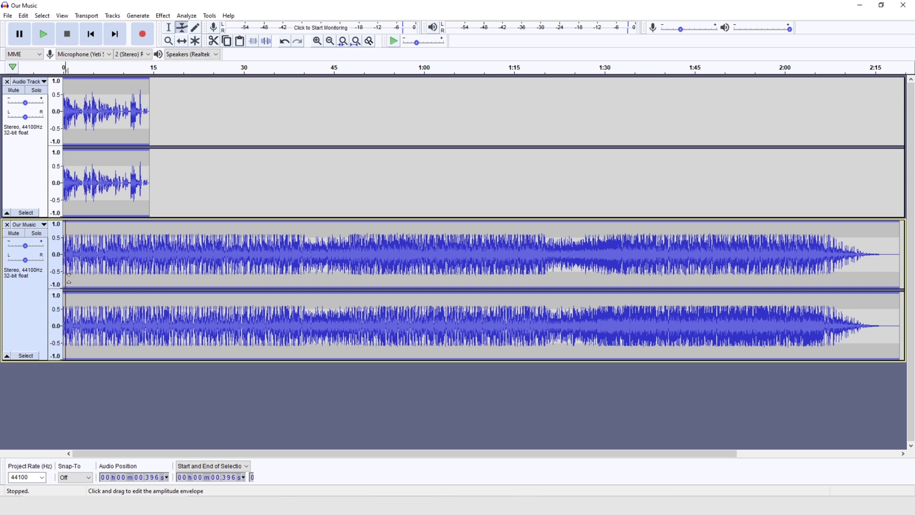
pyautogui.moveTo(70, 265)
pyautogui.mouseDown()
pyautogui.moveTo(70, 279)
pyautogui.moveTo(73, 253)
pyautogui.moveTo(79, 257)
pyautogui.mouseUp()
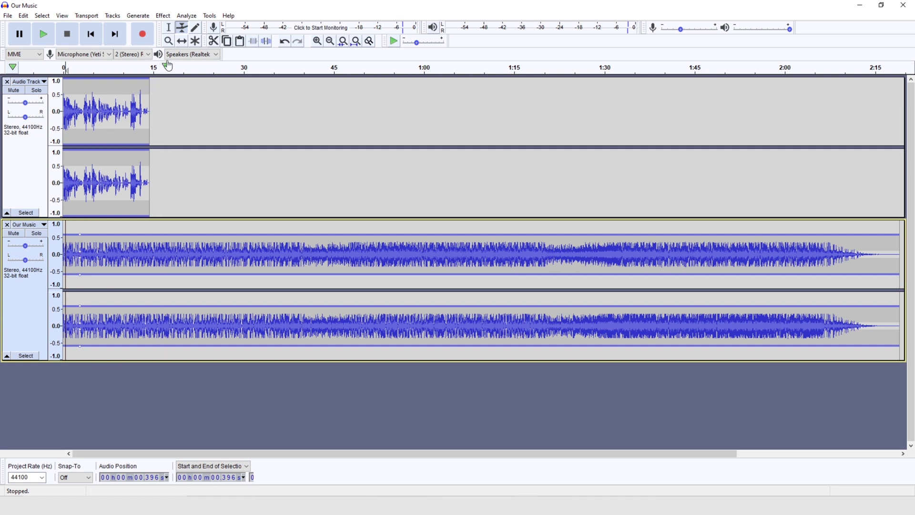
# Step: Shift the voice clip right with the Time Shift Tool so it starts about 2.7 s in
pyautogui.click(182, 42)
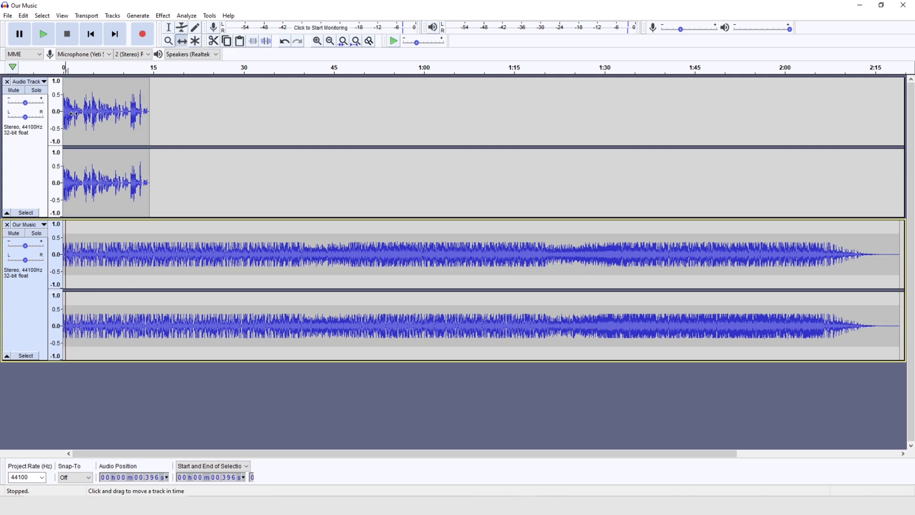
pyautogui.moveTo(74, 114); pyautogui.dragTo(90, 113)
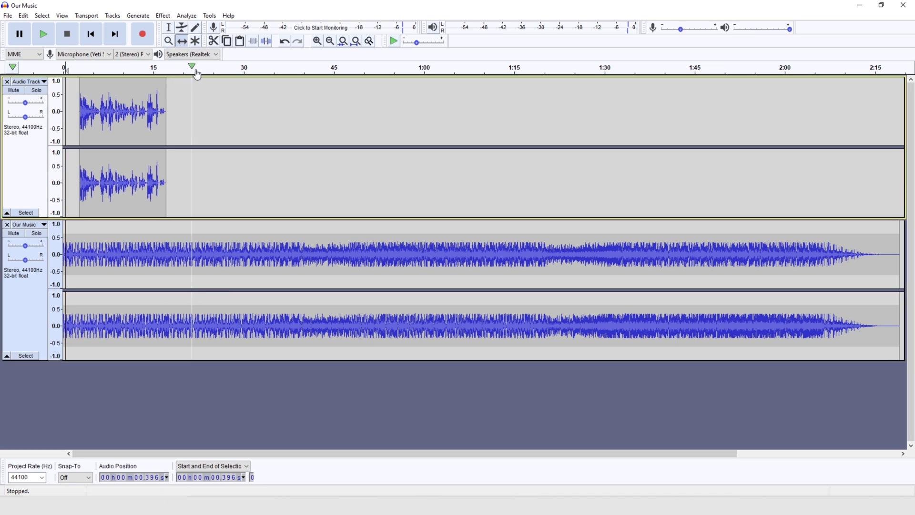
pyautogui.click(317, 41)
# Step: Keep the music envelope at full volume for the intro, then fade it down between about 2.6 and 3.2 seconds
pyautogui.click(317, 41)
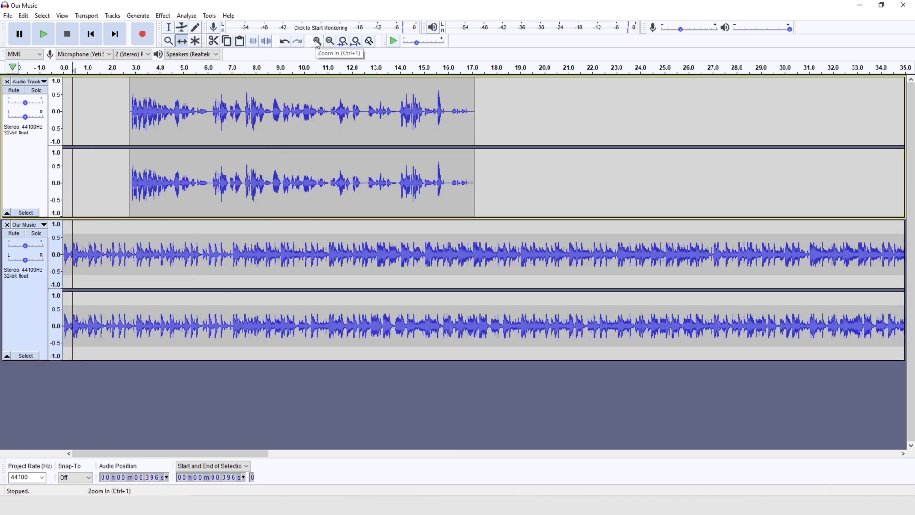
pyautogui.click(317, 41)
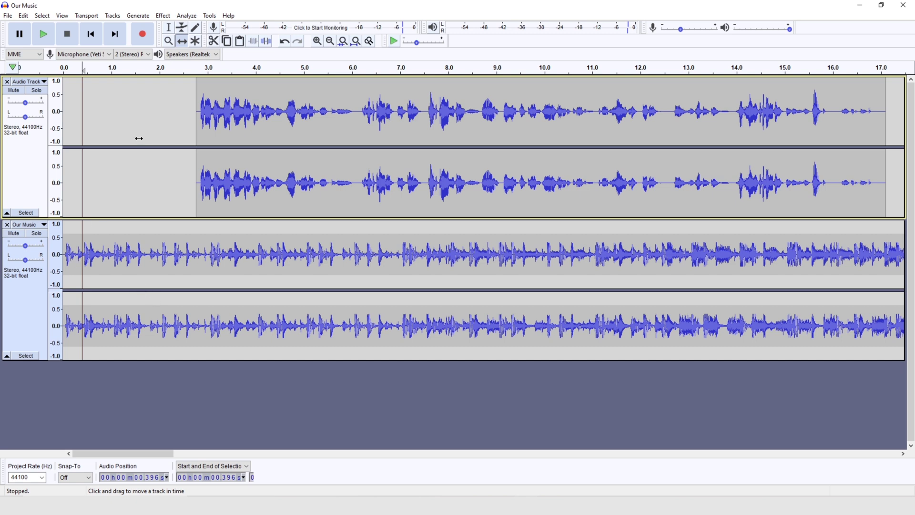
pyautogui.click(183, 30)
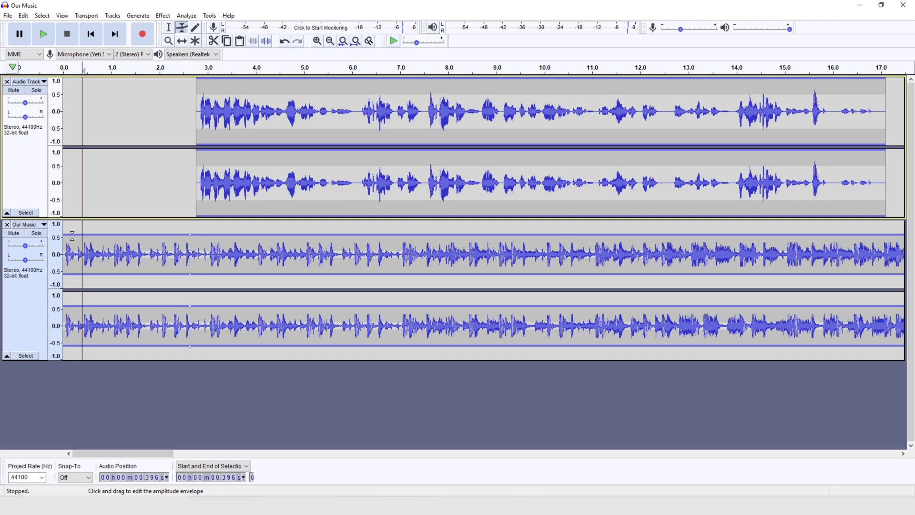
pyautogui.moveTo(72, 236); pyautogui.dragTo(73, 223)
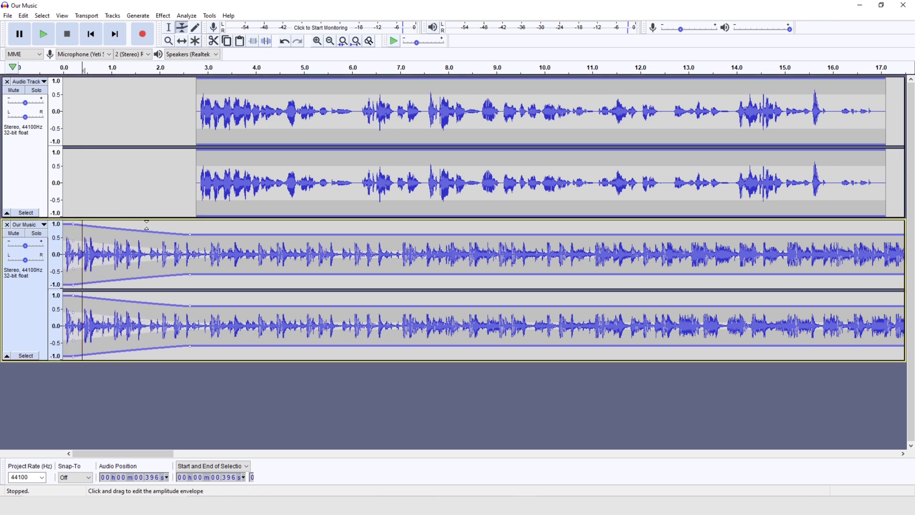
pyautogui.moveTo(188, 232); pyautogui.dragTo(187, 222)
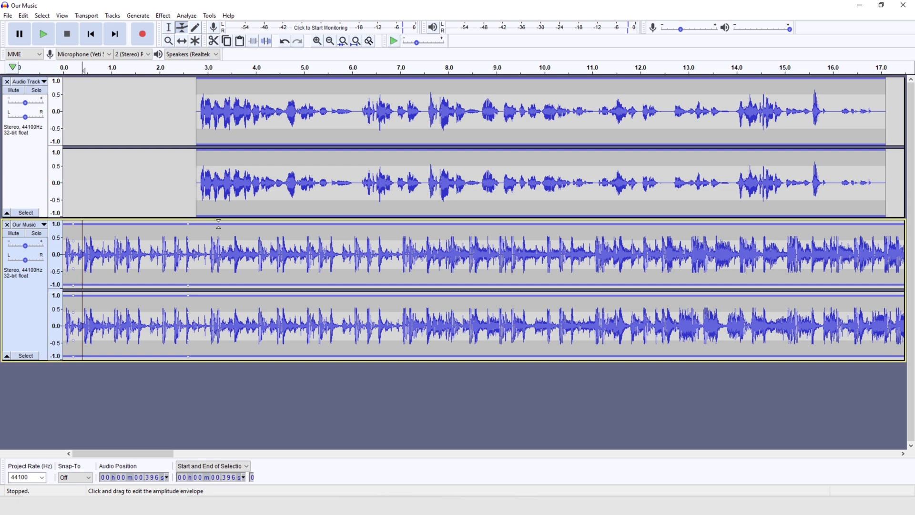
pyautogui.moveTo(219, 224); pyautogui.dragTo(217, 239)
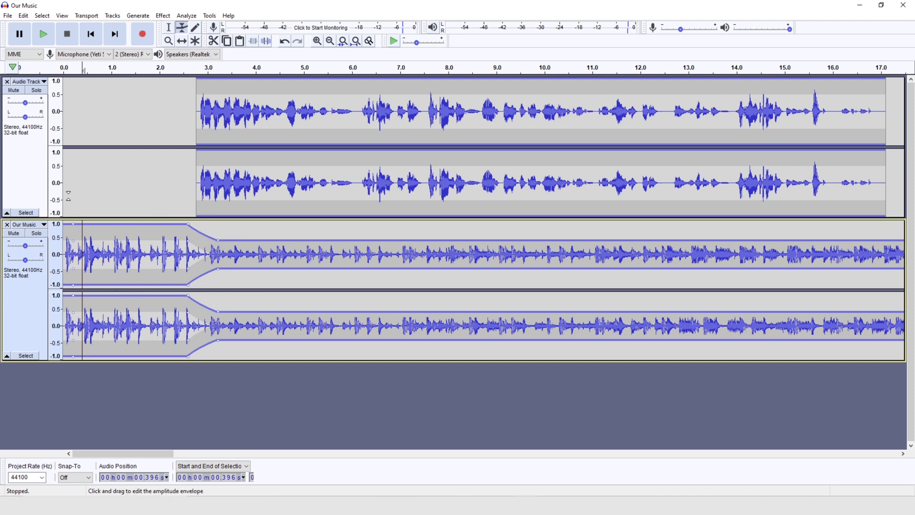
pyautogui.click(169, 27)
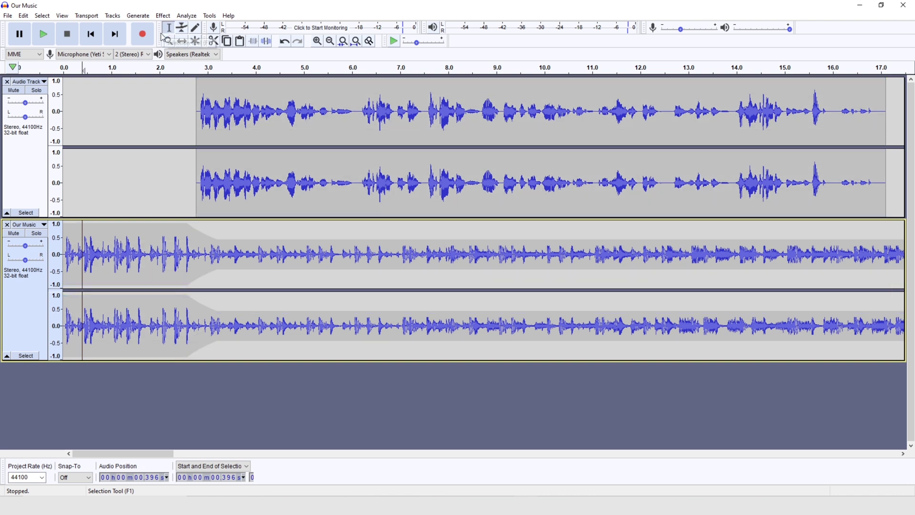
# Step: Preview the mix from near the start and move the fade-down's end to about 3.3 s
pyautogui.click(67, 201)
pyautogui.press('space')
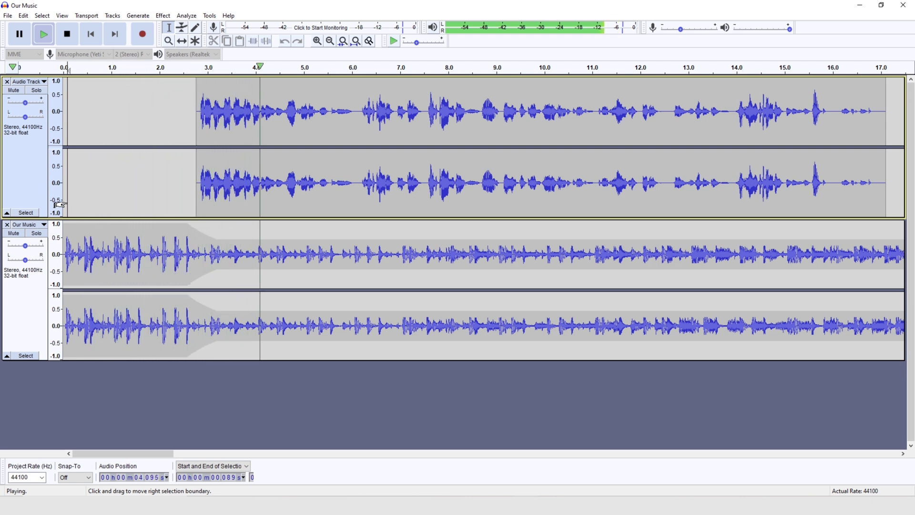
pyautogui.press('space')
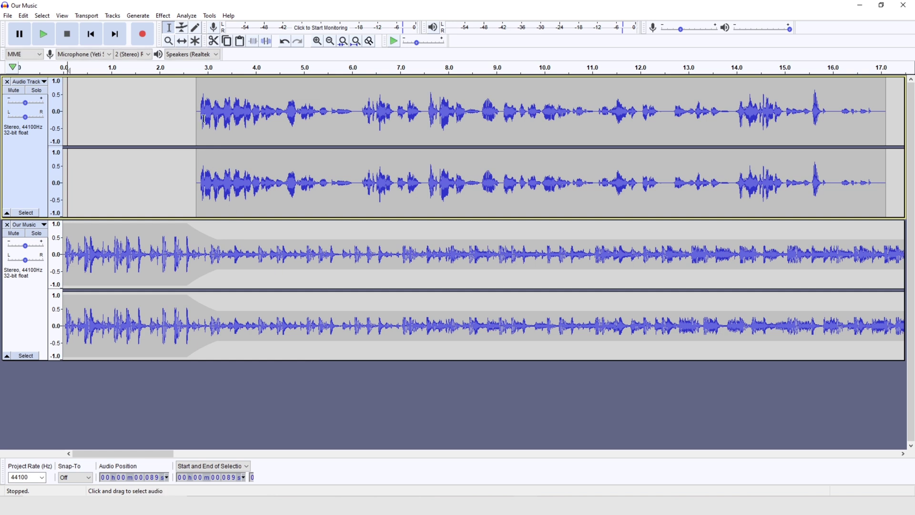
pyautogui.press('F2')
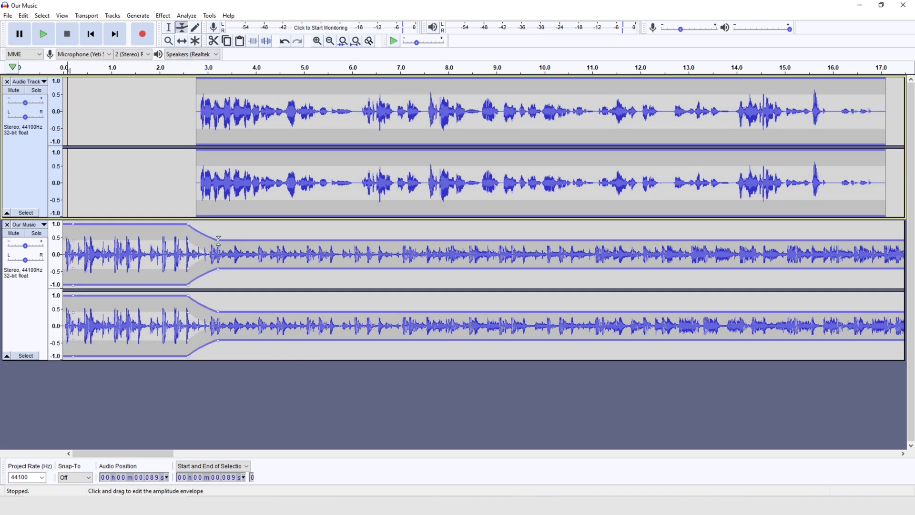
pyautogui.moveTo(218, 239); pyautogui.dragTo(220, 245)
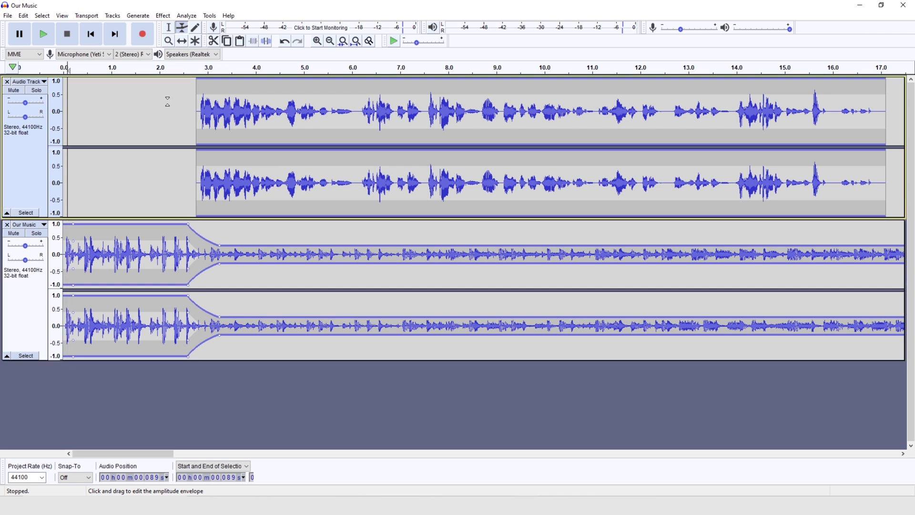
# Step: Play the mix from 2.159 s to hear the music dip under the voice
pyautogui.press('F1')
pyautogui.click(167, 183)
pyautogui.press('space')
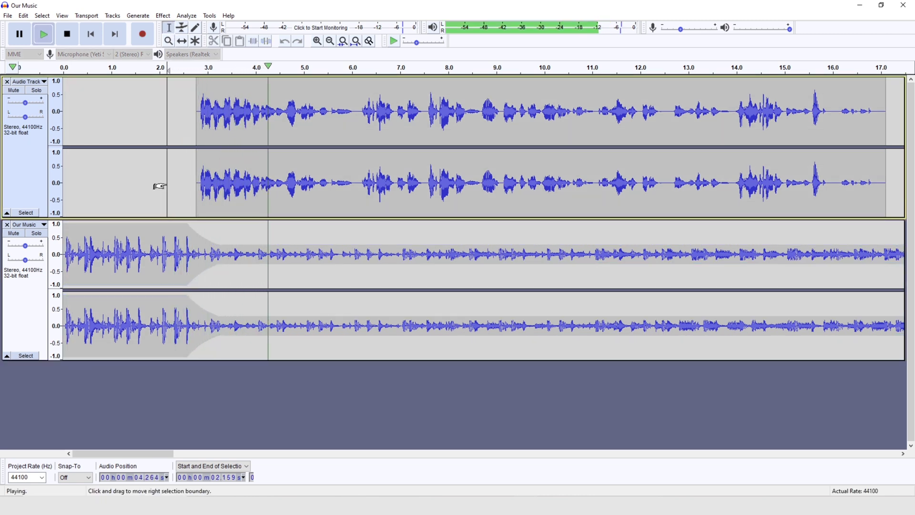
pyautogui.press('space')
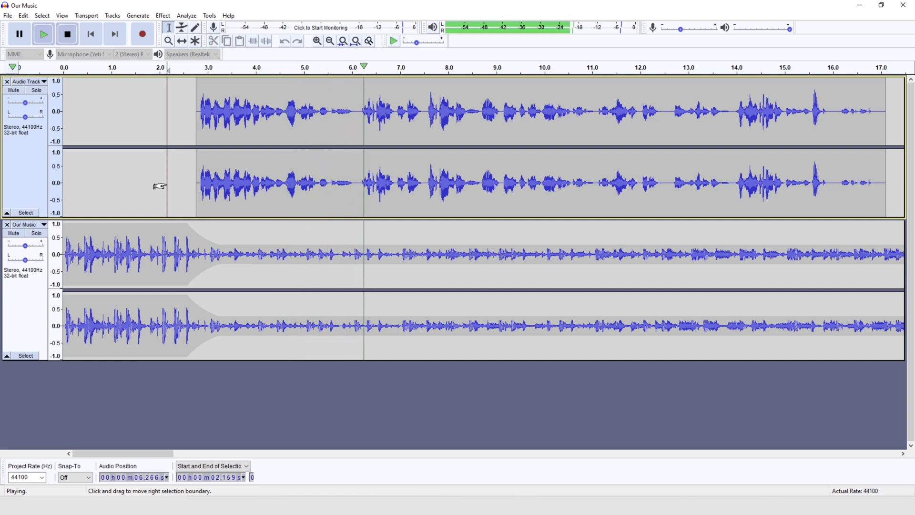
# Step: Select Our Music from about 0:06 to its end and delete it, leaving a 5.94 s track
pyautogui.click(352, 42)
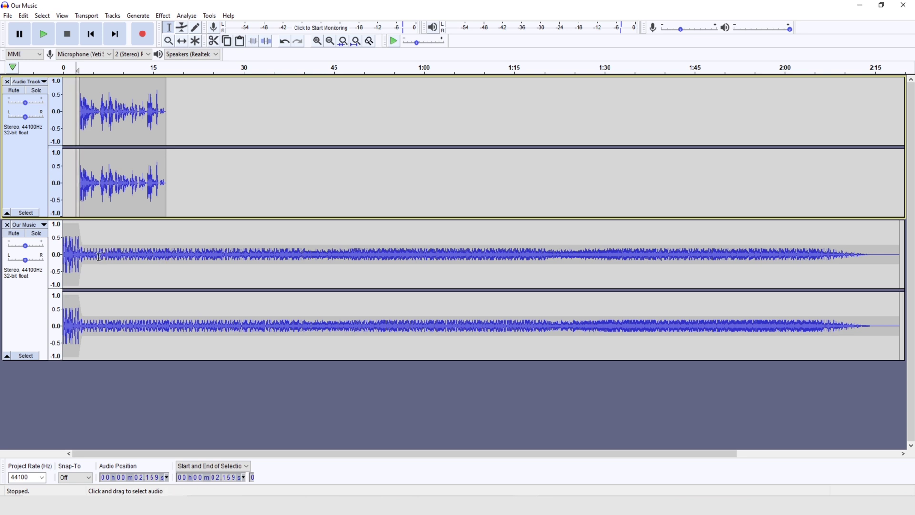
pyautogui.moveTo(98, 257); pyautogui.dragTo(891, 258)
pyautogui.press('Delete')
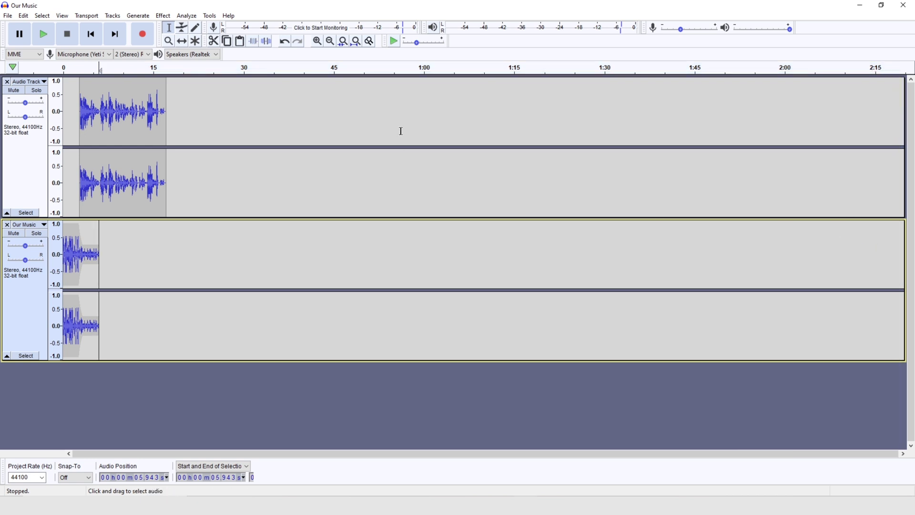
pyautogui.click(355, 41)
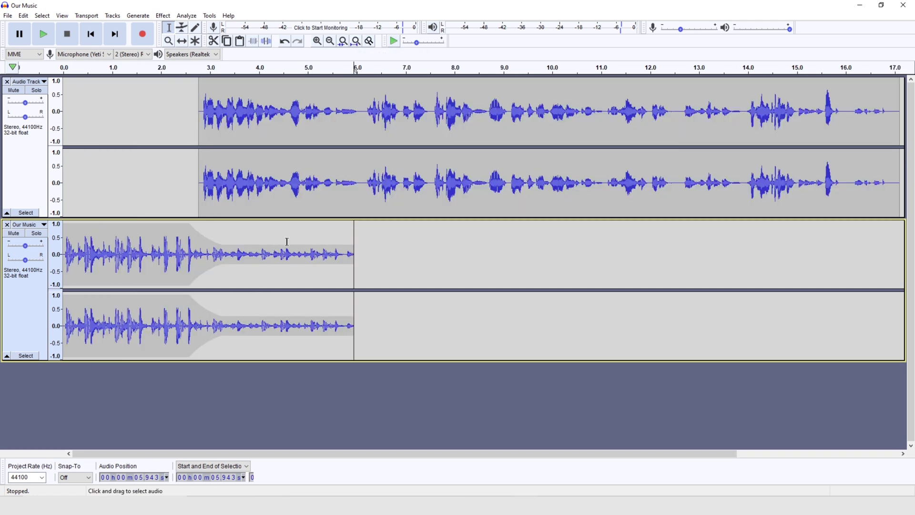
# Step: Drag the Our Music envelope down to silence at the end of the shortened clip
pyautogui.click(181, 27)
pyautogui.moveTo(351, 254); pyautogui.dragTo(352, 254)
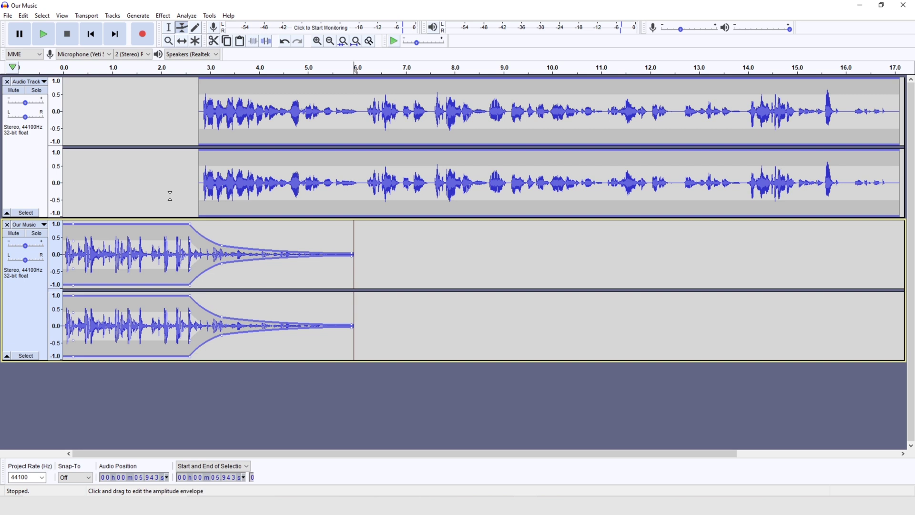
pyautogui.click(169, 27)
# Step: Play the mix from 2.543 s to check the fade, then stop
pyautogui.click(188, 157)
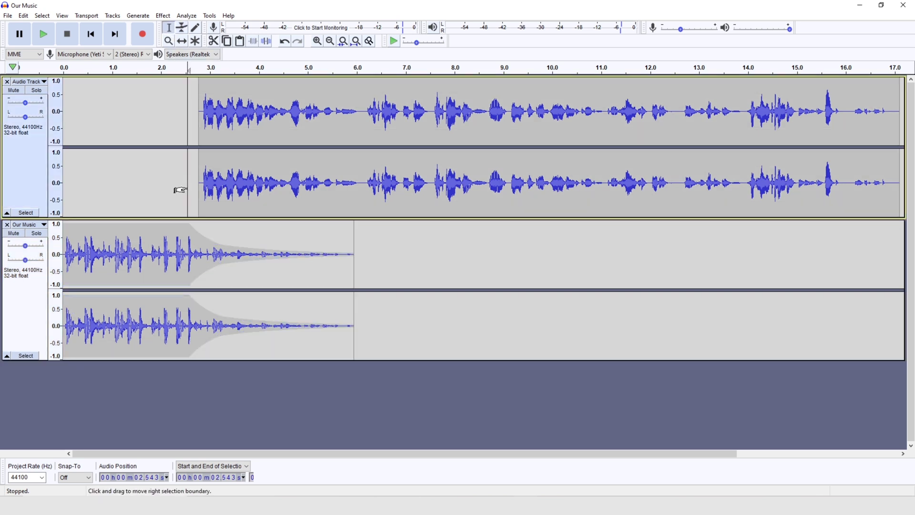
pyautogui.press('space')
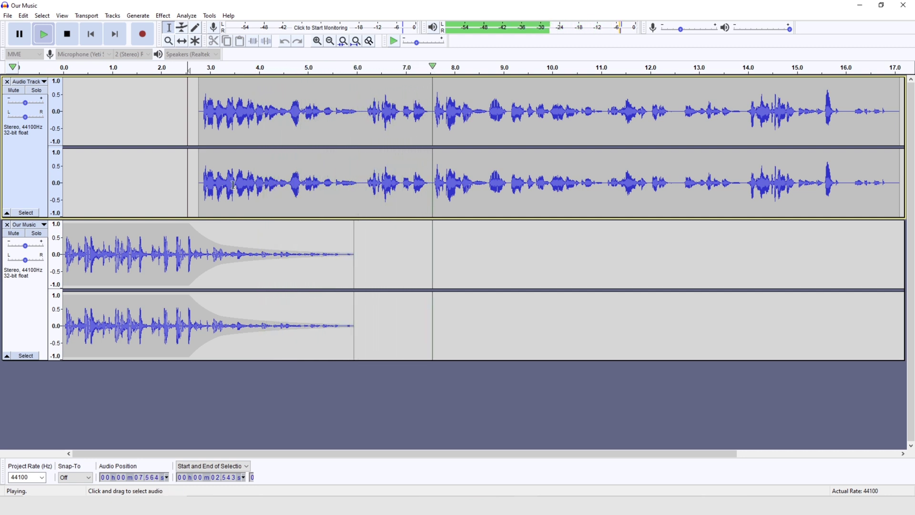
pyautogui.press('space')
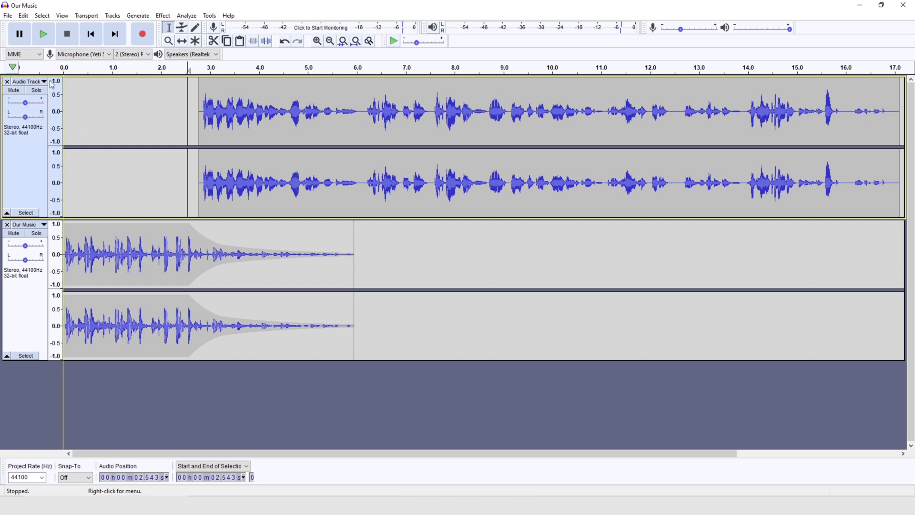
pyautogui.click(9, 17)
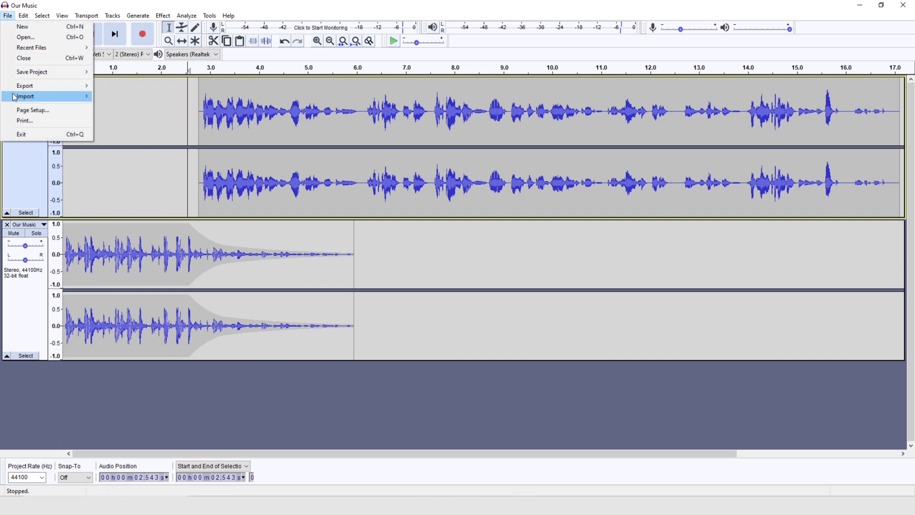
pyautogui.moveTo(15, 97)
pyautogui.click(127, 102)
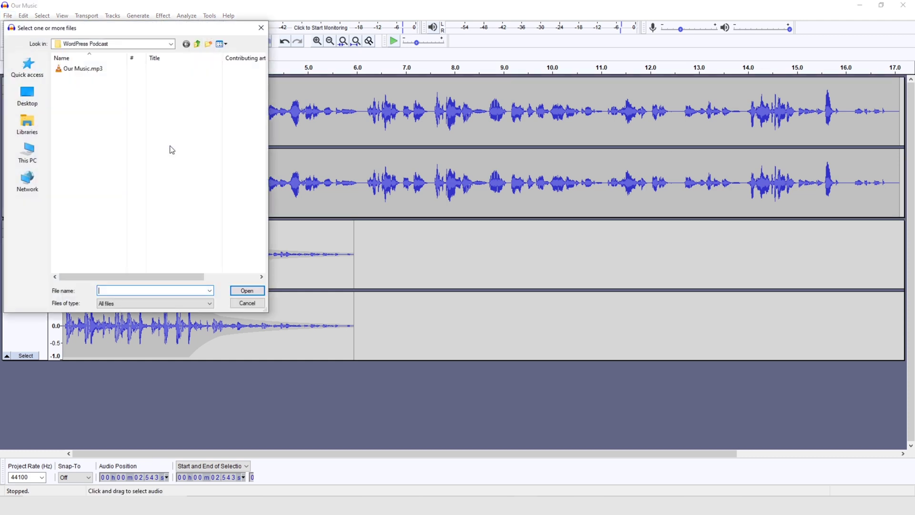
pyautogui.click(242, 306)
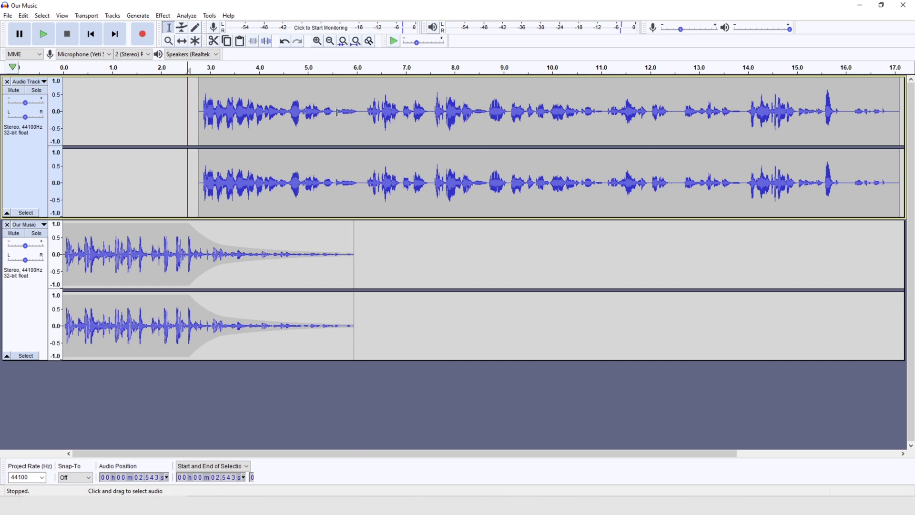
# Step: Select and delete the 5.5–6.0 s pause in the voice track
pyautogui.moveTo(334, 111); pyautogui.dragTo(359, 113)
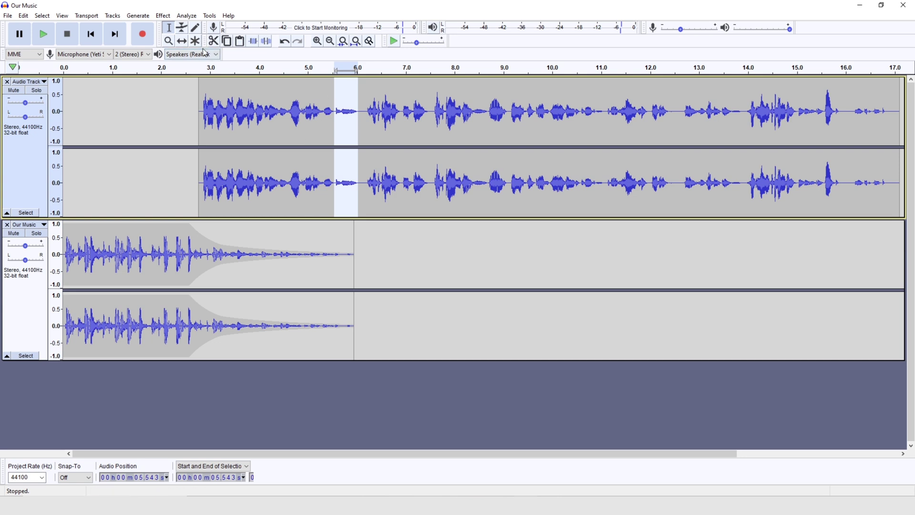
pyautogui.press('Delete')
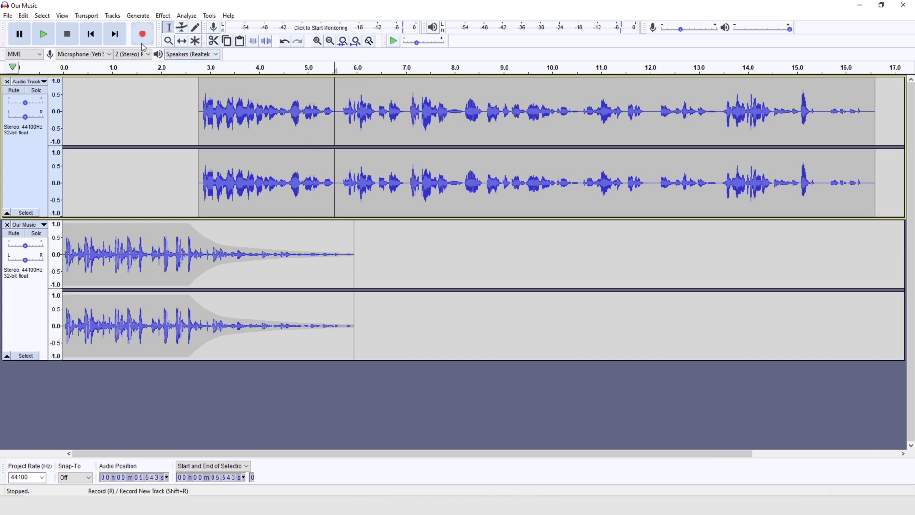
# Step: Start exporting the project as an MP3 file from the File > Export menu
pyautogui.click(8, 16)
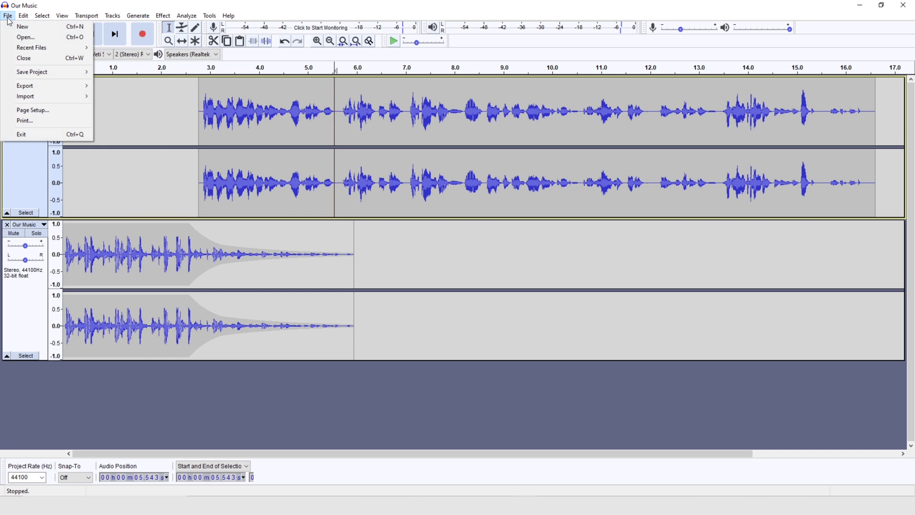
pyautogui.moveTo(20, 88)
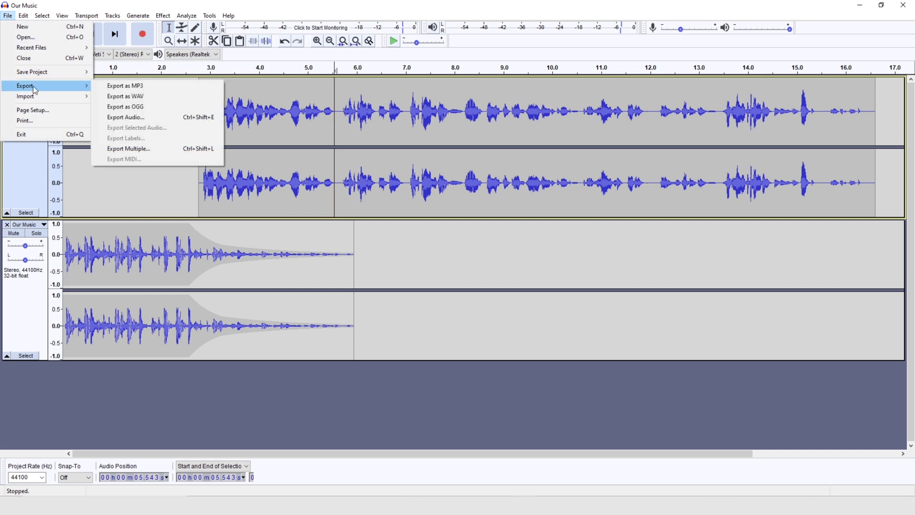
pyautogui.click(110, 86)
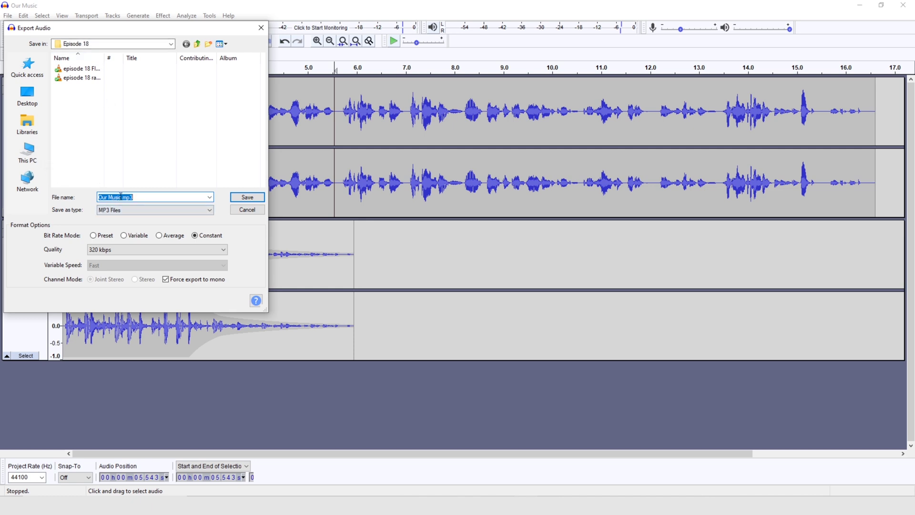
# Step: Name the file My podcast.mp3, set quality to 192 kbps, and save
pyautogui.moveTo(119, 197); pyautogui.dragTo(87, 189)
pyautogui.write('My podcastc')
pyautogui.press('BackSpace')
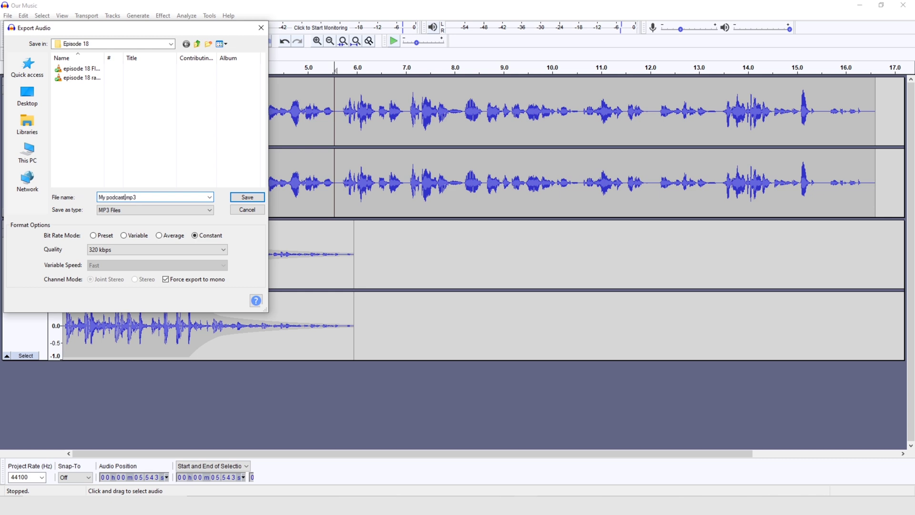
pyautogui.click(144, 249)
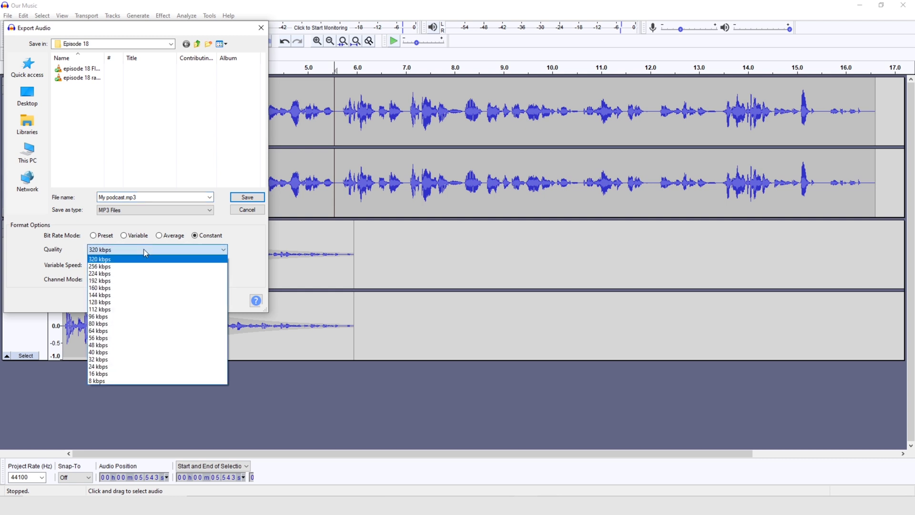
pyautogui.click(156, 281)
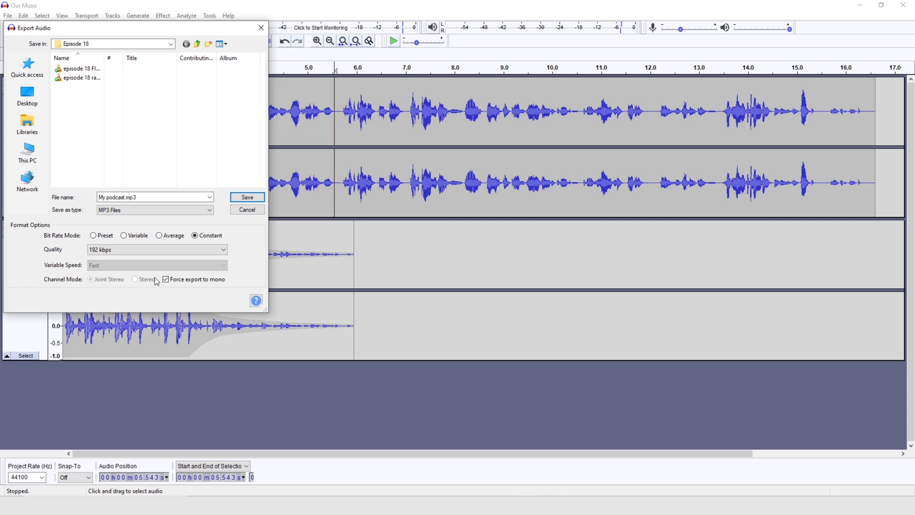
pyautogui.click(239, 200)
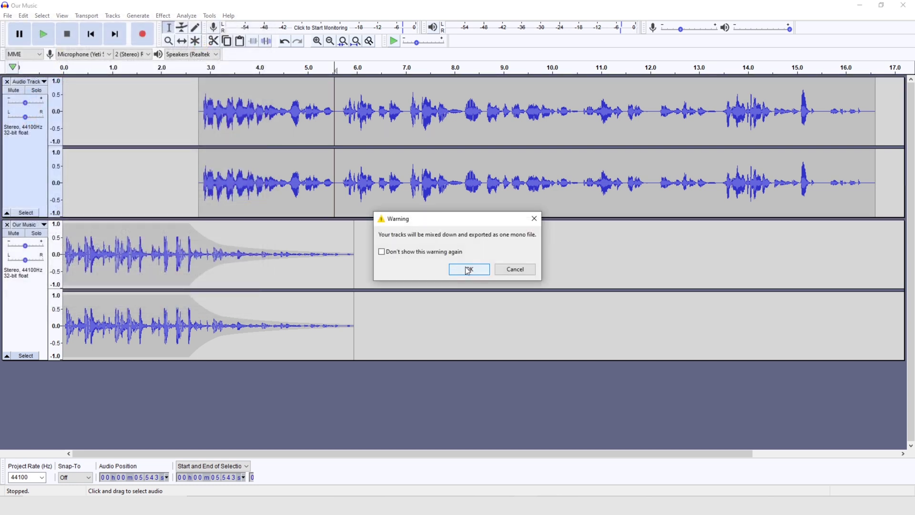
# Step: Accept the mono mixdown warning so My podcast.mp3 is written
pyautogui.click(467, 270)
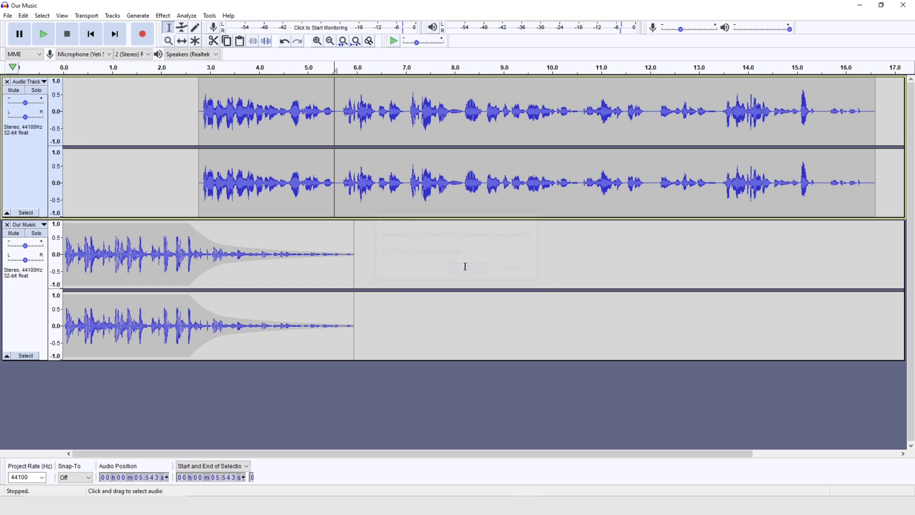